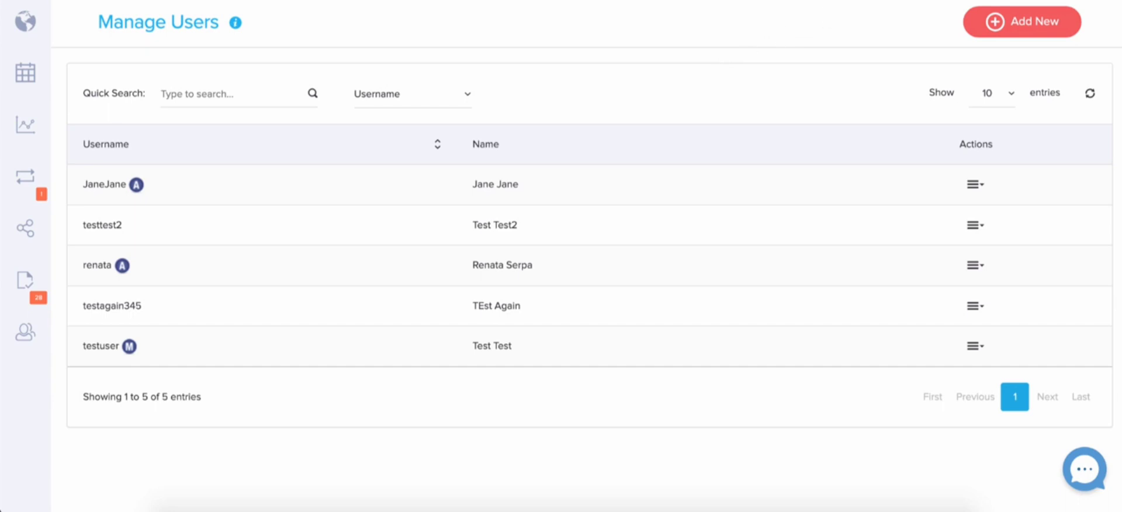
Open the form for adding a new user from the Manage Users page
{"action": "left_click", "coordinate": [1075, 1]}
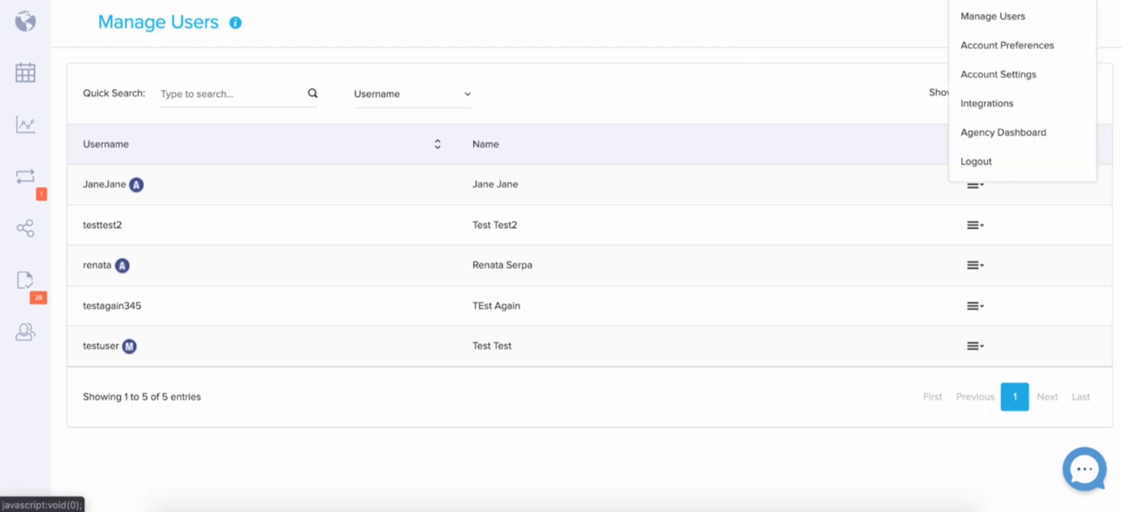
{"action": "left_click", "coordinate": [1005, 22]}
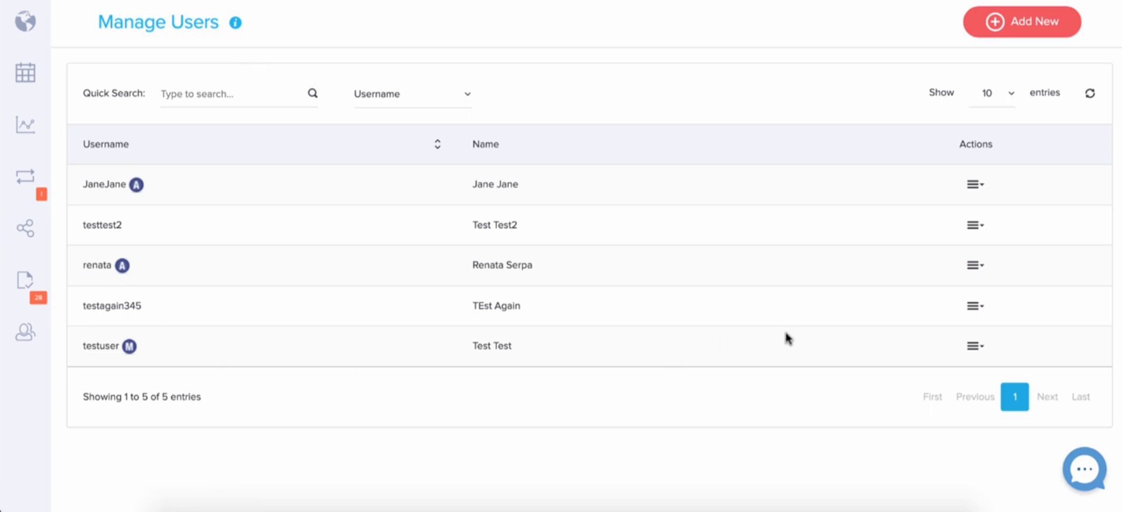
{"action": "left_click", "coordinate": [1025, 36]}
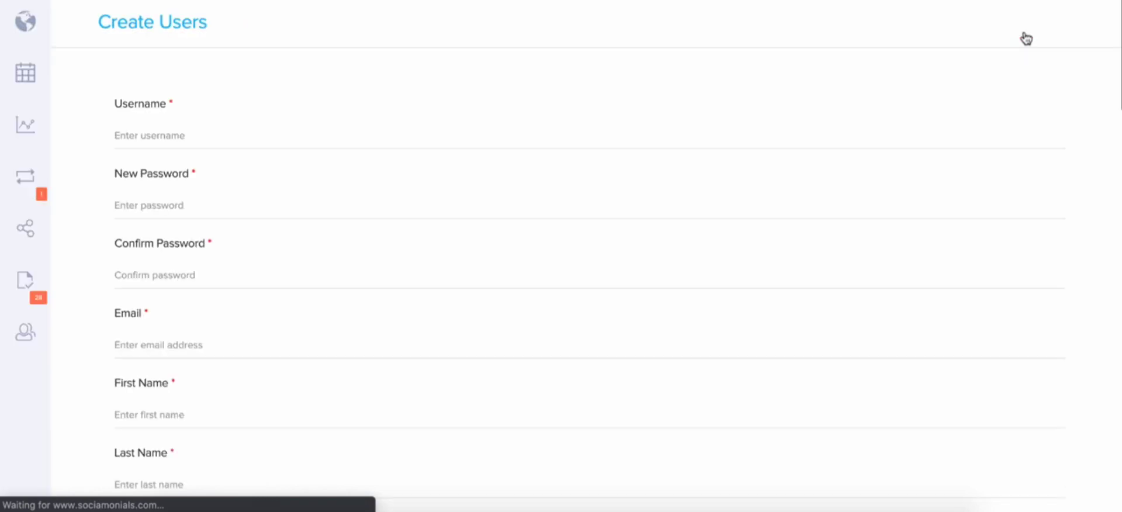
Enter TestUser77 as the new user's username
{"action": "left_click", "coordinate": [186, 133]}
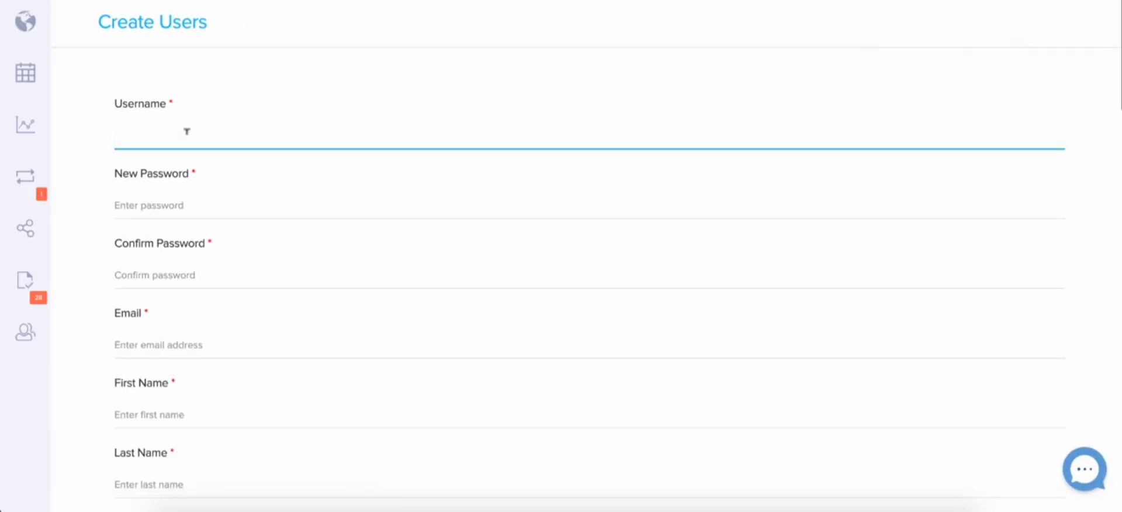
{"action": "type", "text": "TestUser77"}
Fill in the new password and its confirmation for the user
{"action": "left_click", "coordinate": [165, 202]}
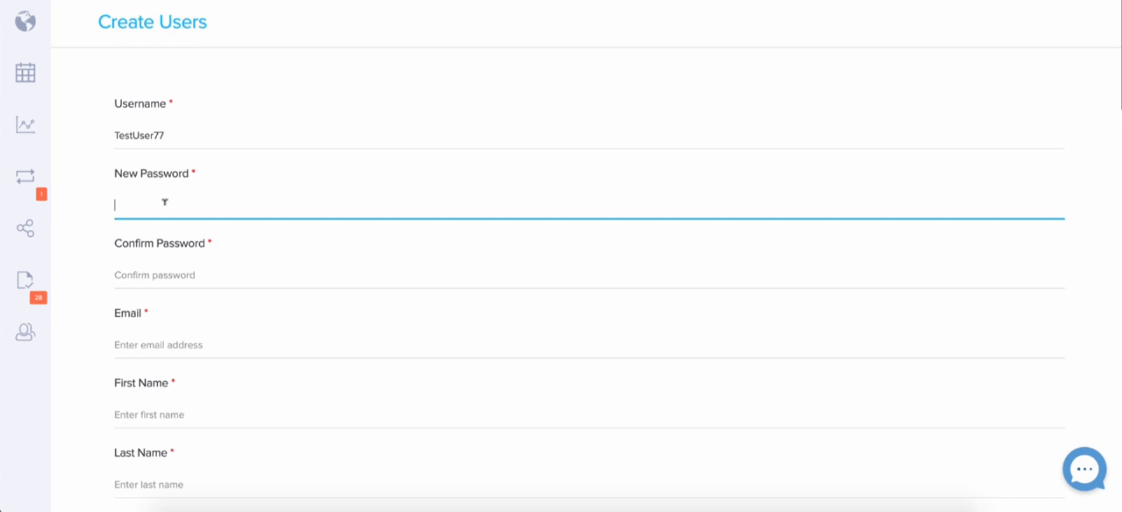
{"action": "type", "text": "••••••••"}
{"action": "key", "text": "Tab"}
{"action": "type", "text": "•••••"}
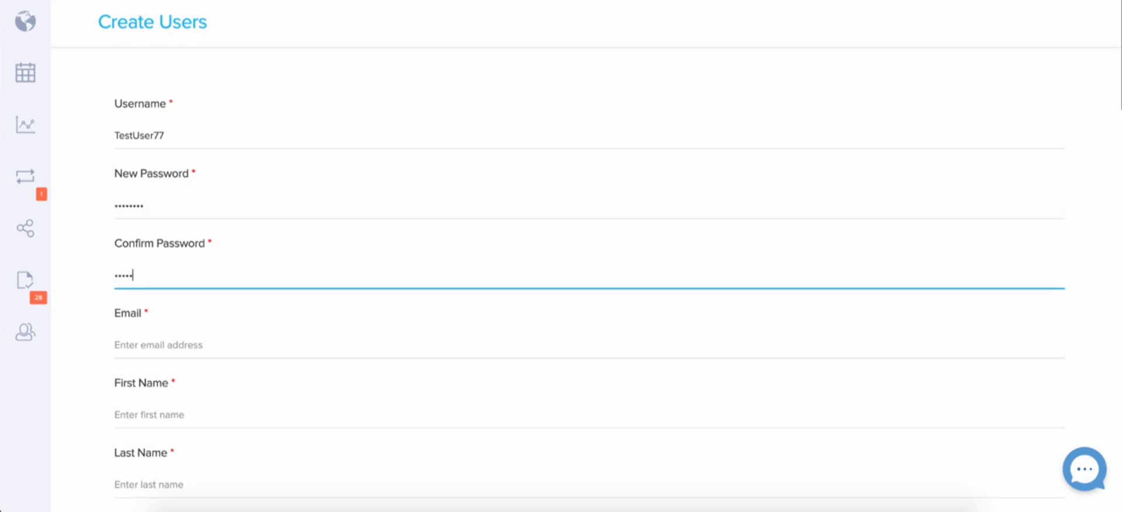
{"action": "type", "text": "•••"}
Fill in the new user's e-mail address
{"action": "scroll", "coordinate": [144, 160], "scroll_direction": "down", "scroll_amount": 3}
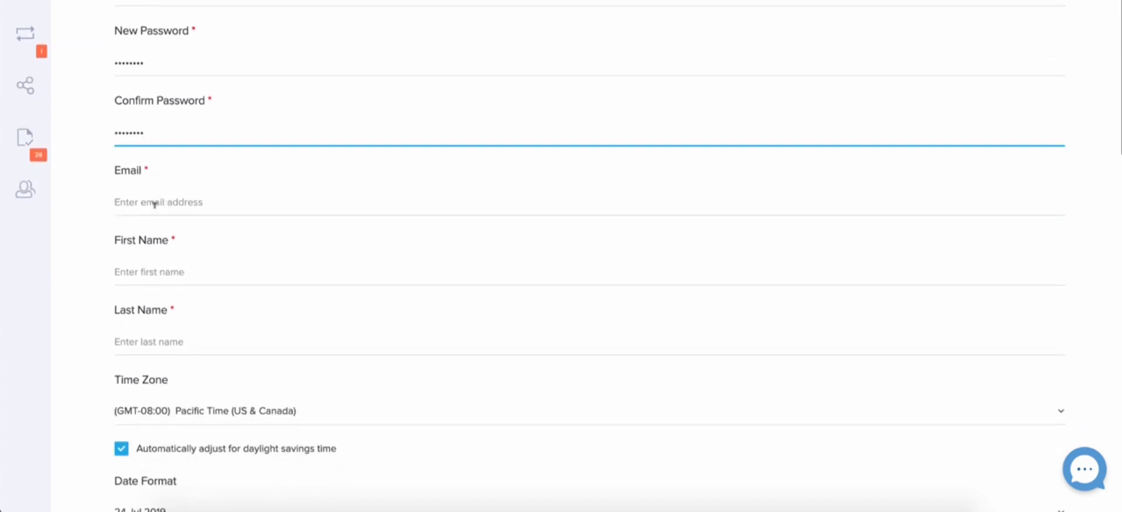
{"action": "left_click", "coordinate": [220, 2]}
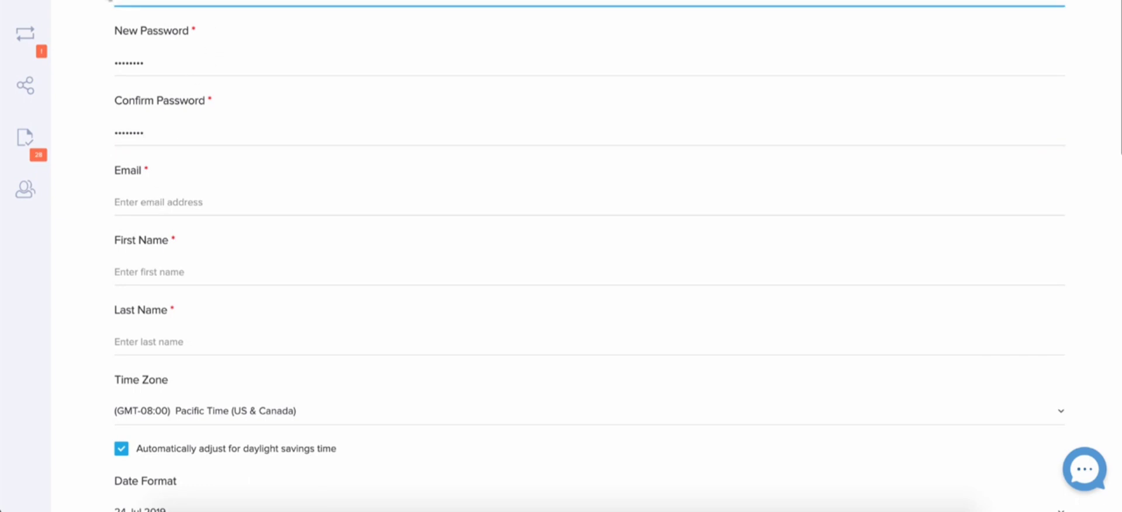
{"action": "left_click", "coordinate": [168, 199]}
{"action": "type", "text": "TestUser77"}
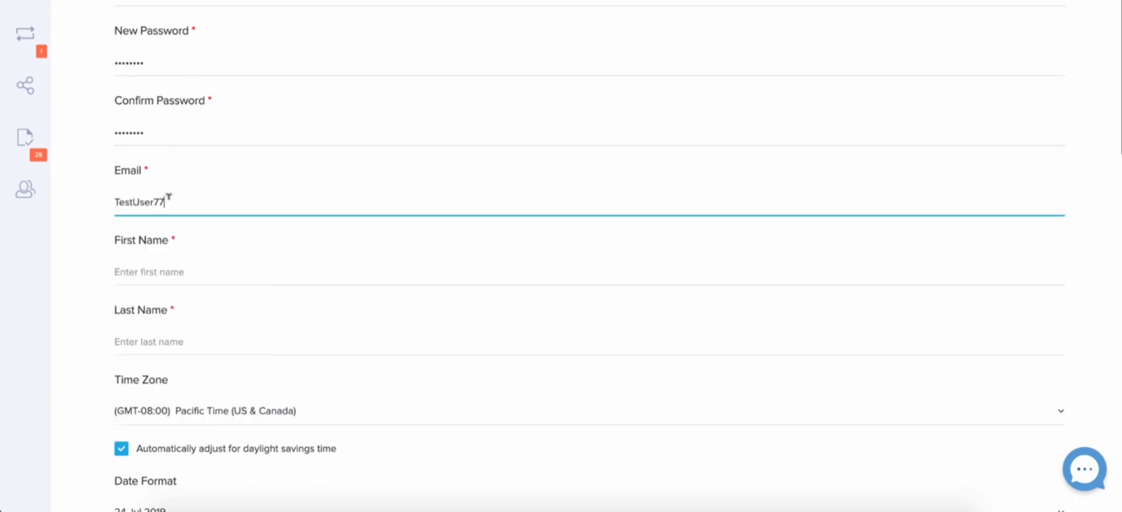
{"action": "type", "text": "@email.com"}
Enter Test as the first name and User as the last name
{"action": "left_click", "coordinate": [165, 270]}
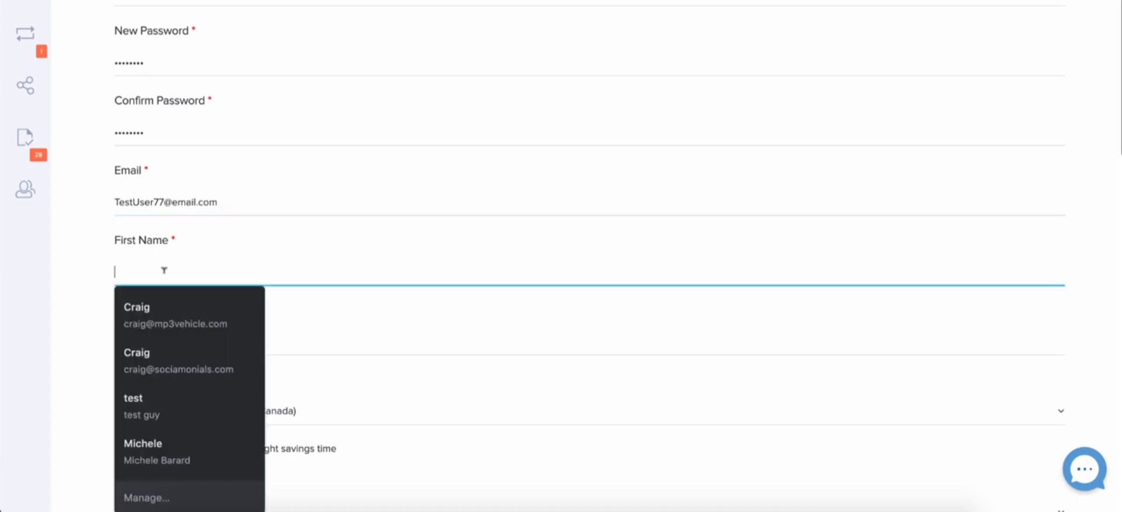
{"action": "type", "text": "Test"}
{"action": "key", "text": "Tab"}
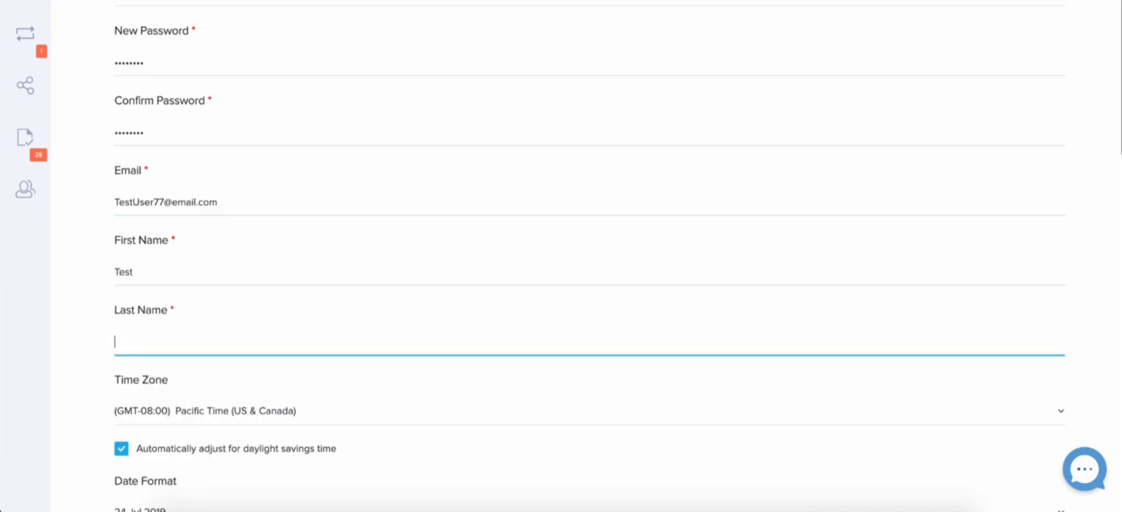
{"action": "type", "text": "User"}
Set the user's date format to 07/24/2019
{"action": "scroll", "coordinate": [199, 183], "scroll_direction": "down", "scroll_amount": 5}
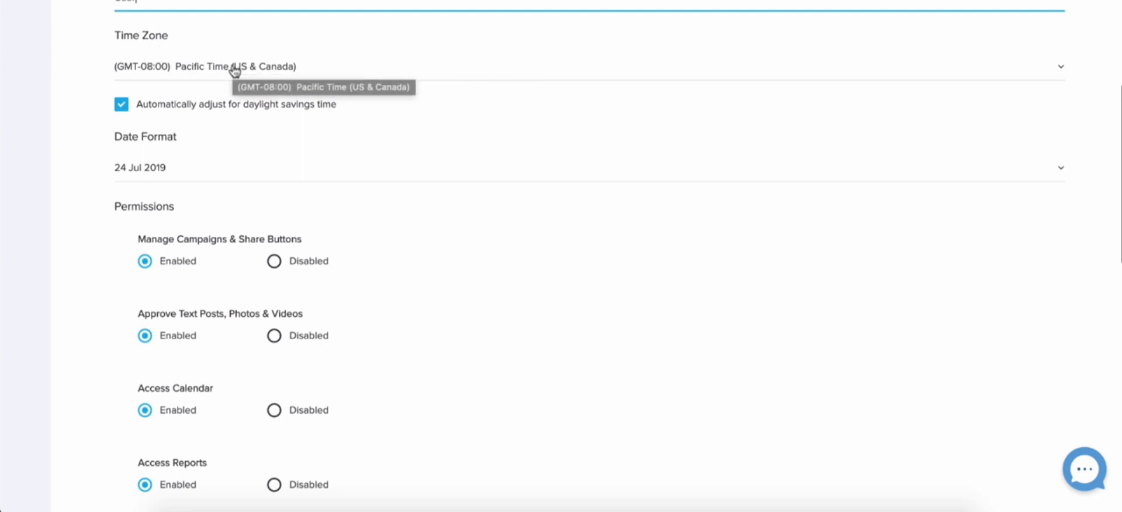
{"action": "scroll", "coordinate": [235, 69], "scroll_direction": "up", "scroll_amount": 8}
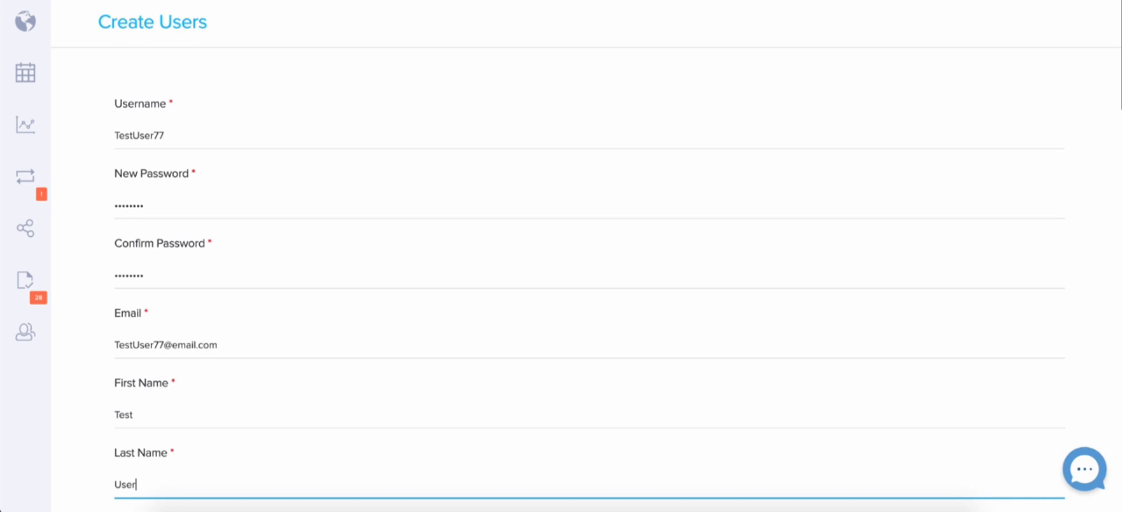
{"action": "scroll", "coordinate": [755, 179], "scroll_direction": "down", "scroll_amount": 5}
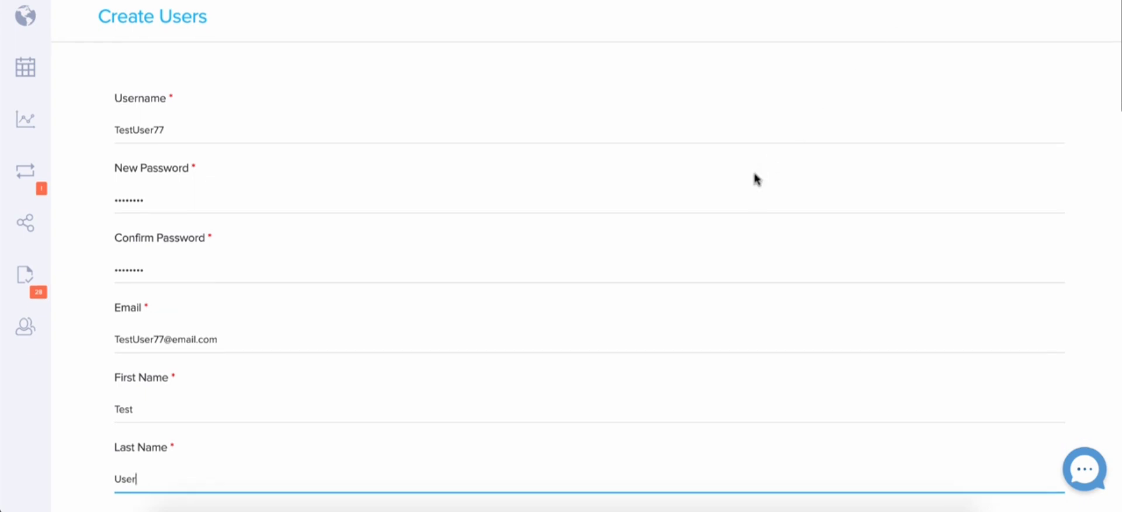
{"action": "scroll", "coordinate": [755, 179], "scroll_direction": "down", "scroll_amount": 3}
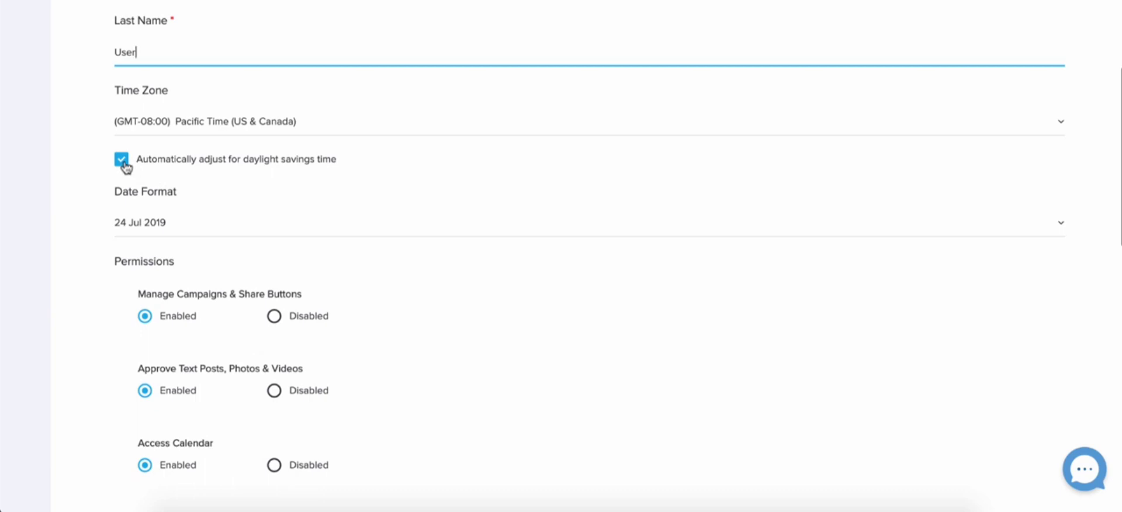
{"action": "scroll", "coordinate": [124, 166], "scroll_direction": "down", "scroll_amount": 3}
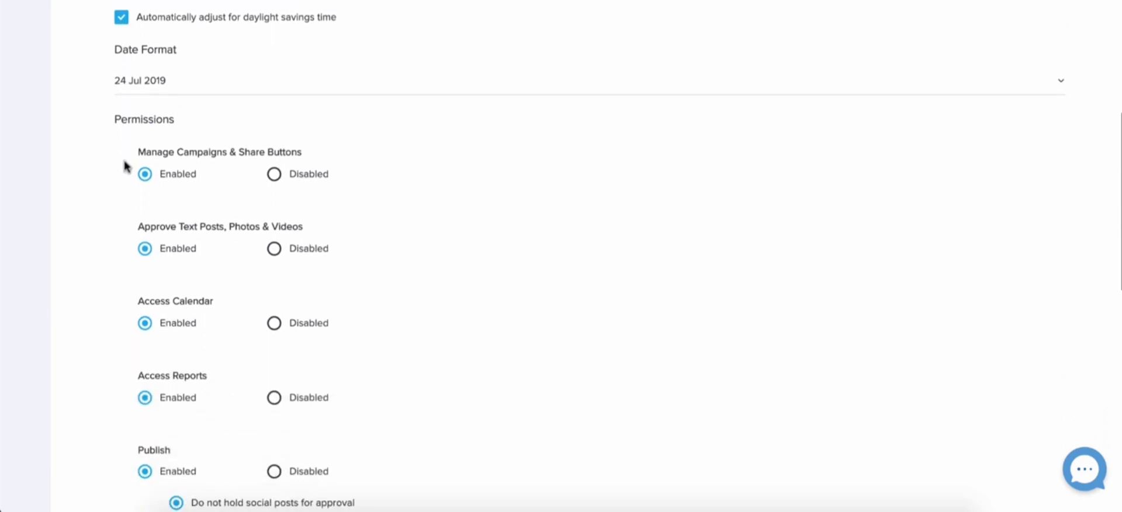
{"action": "left_click", "coordinate": [160, 81]}
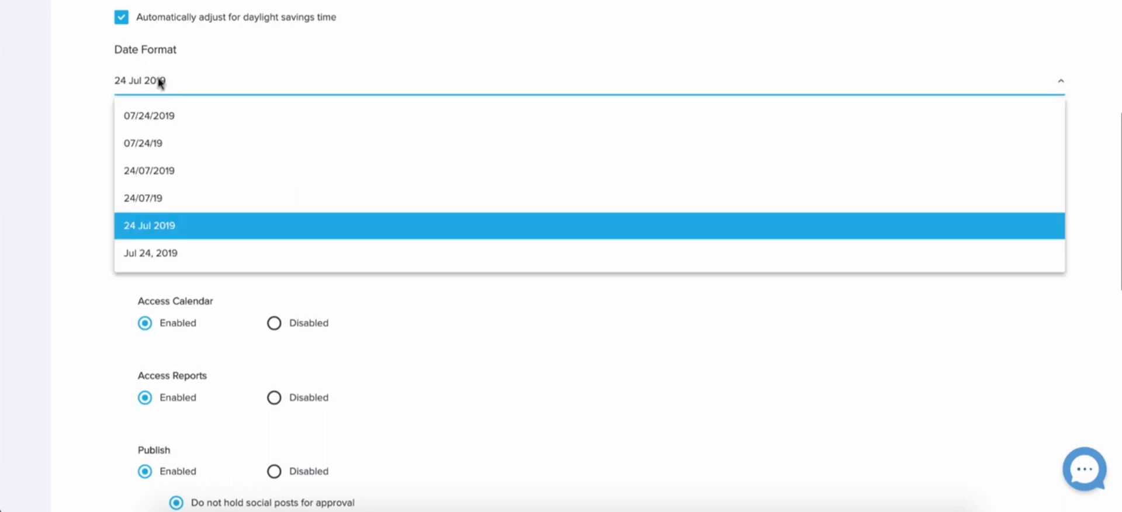
{"action": "left_click", "coordinate": [156, 115]}
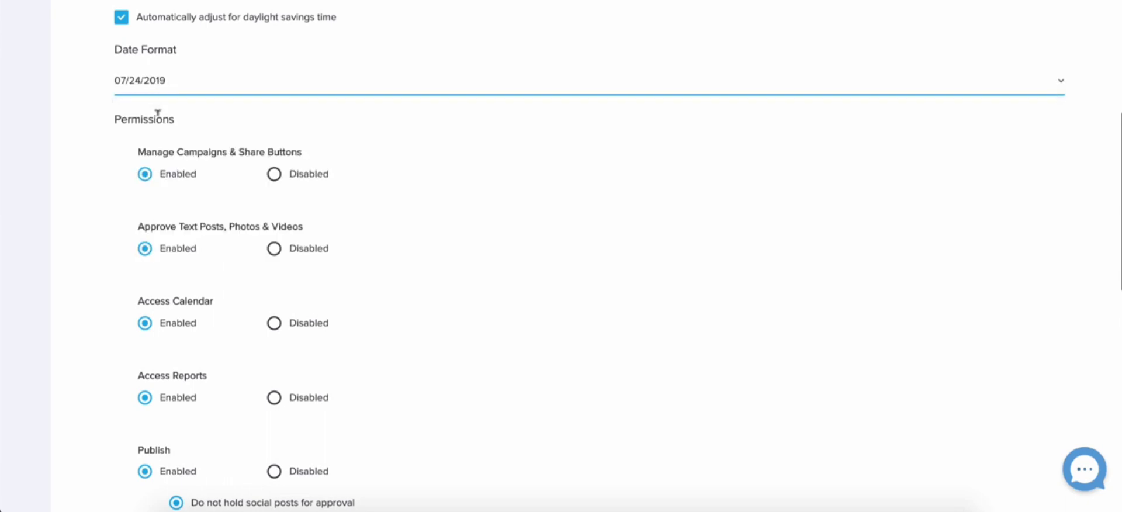
Review the permission options, switching Manage Campaigns & Share Buttons to Disabled and back to Enabled
{"action": "scroll", "coordinate": [421, 187], "scroll_direction": "down", "scroll_amount": 1}
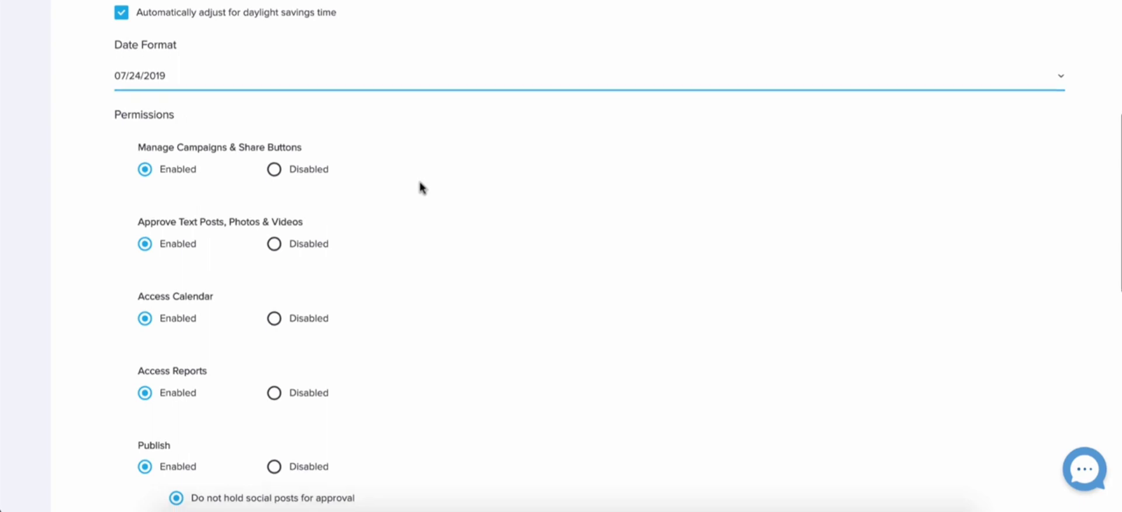
{"action": "scroll", "coordinate": [422, 188], "scroll_direction": "down", "scroll_amount": 1}
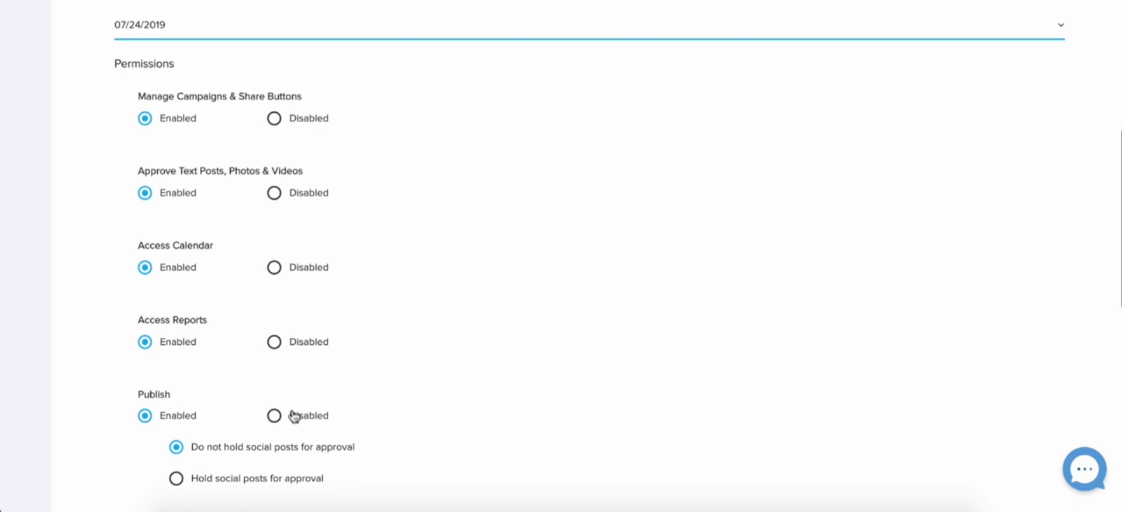
{"action": "scroll", "coordinate": [294, 416], "scroll_direction": "up", "scroll_amount": 1}
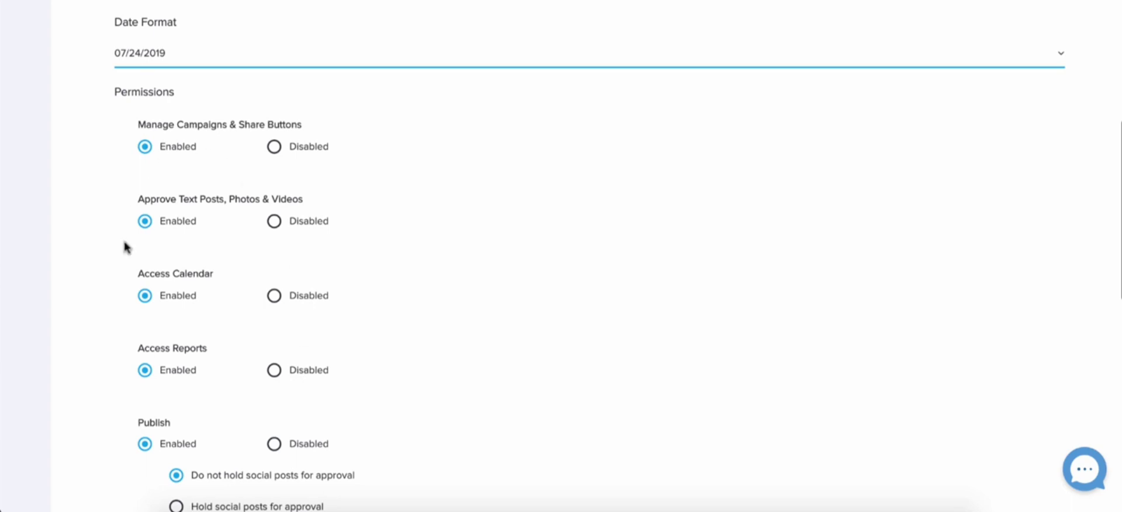
{"action": "scroll", "coordinate": [180, 466], "scroll_direction": "up", "scroll_amount": 10}
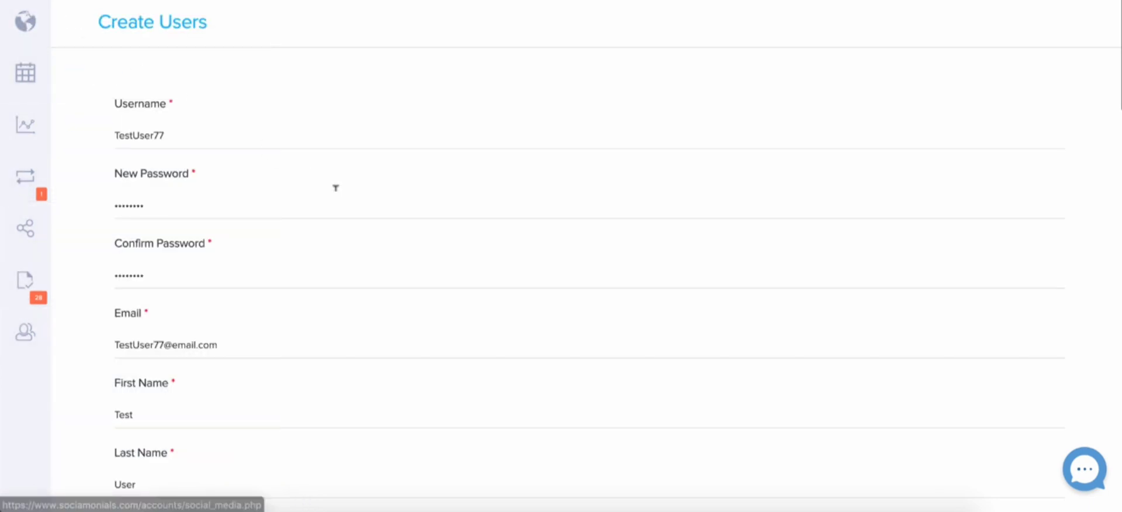
{"action": "scroll", "coordinate": [333, 186], "scroll_direction": "down", "scroll_amount": 6}
{"action": "scroll", "coordinate": [336, 187], "scroll_direction": "down", "scroll_amount": 5}
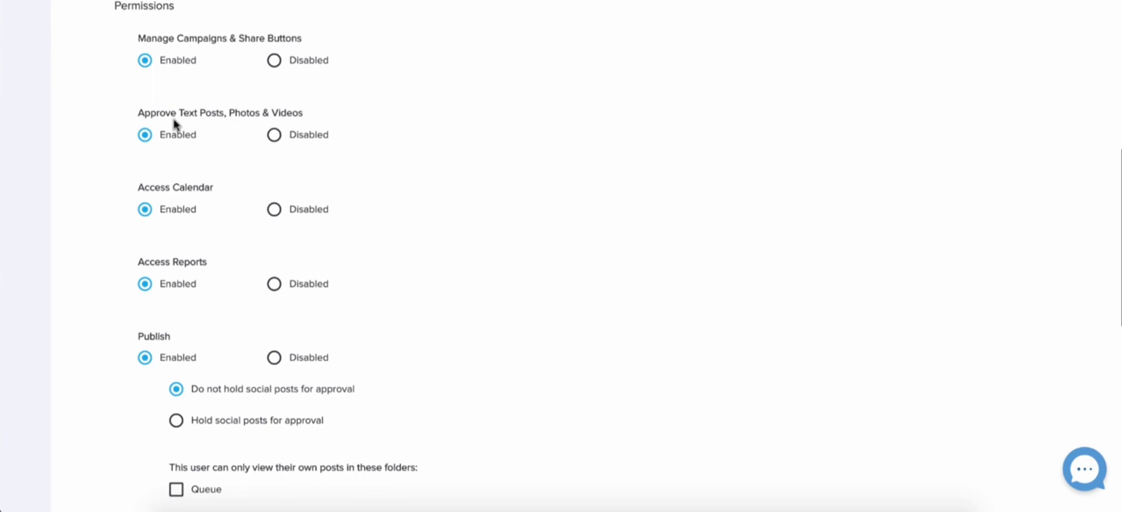
{"action": "scroll", "coordinate": [174, 123], "scroll_direction": "down", "scroll_amount": 1}
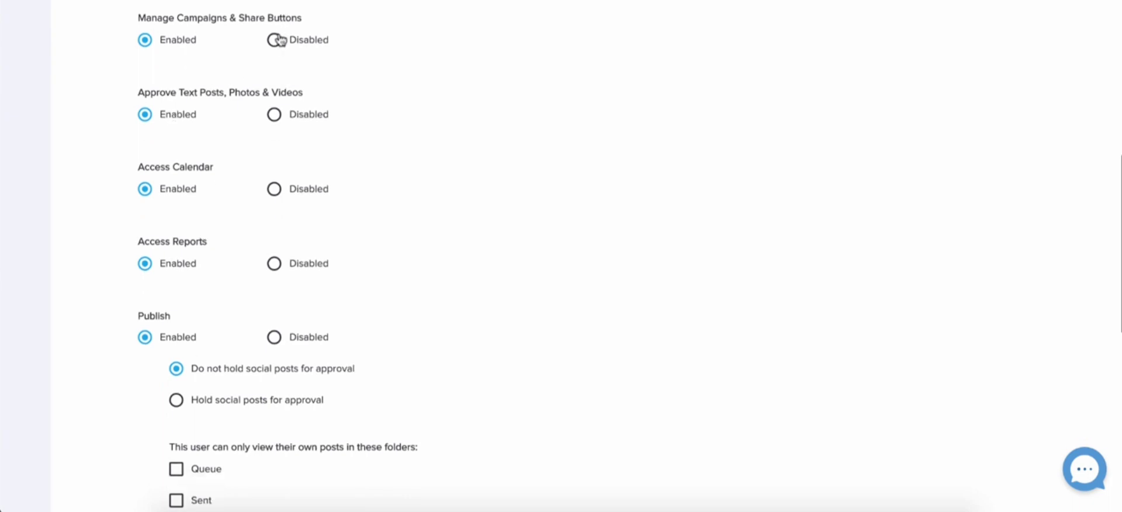
{"action": "left_click", "coordinate": [278, 40]}
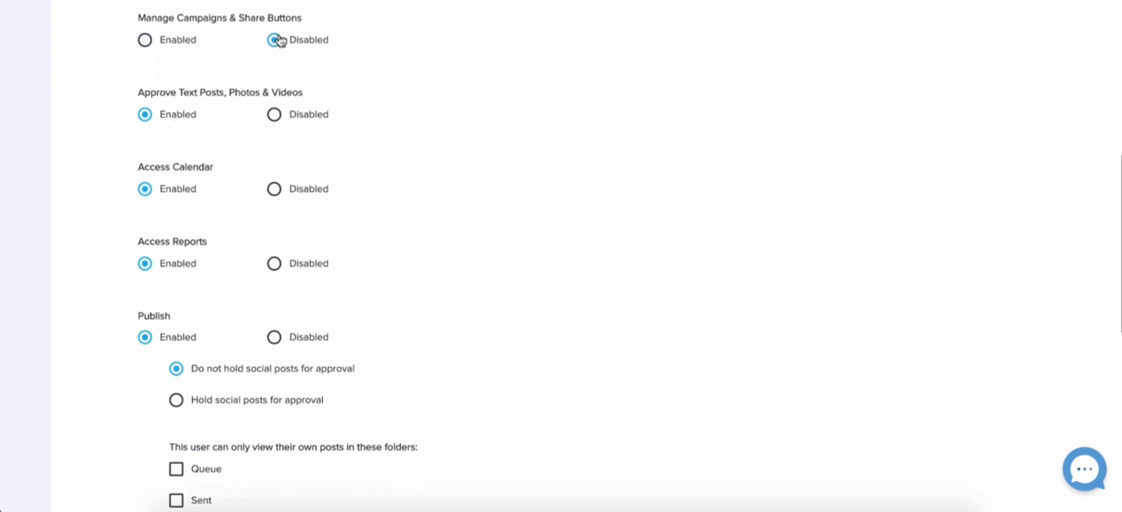
{"action": "left_click", "coordinate": [146, 41]}
Hold the user's social posts for approval, with JaneJane as the approving user
{"action": "scroll", "coordinate": [146, 40], "scroll_direction": "down", "scroll_amount": 3}
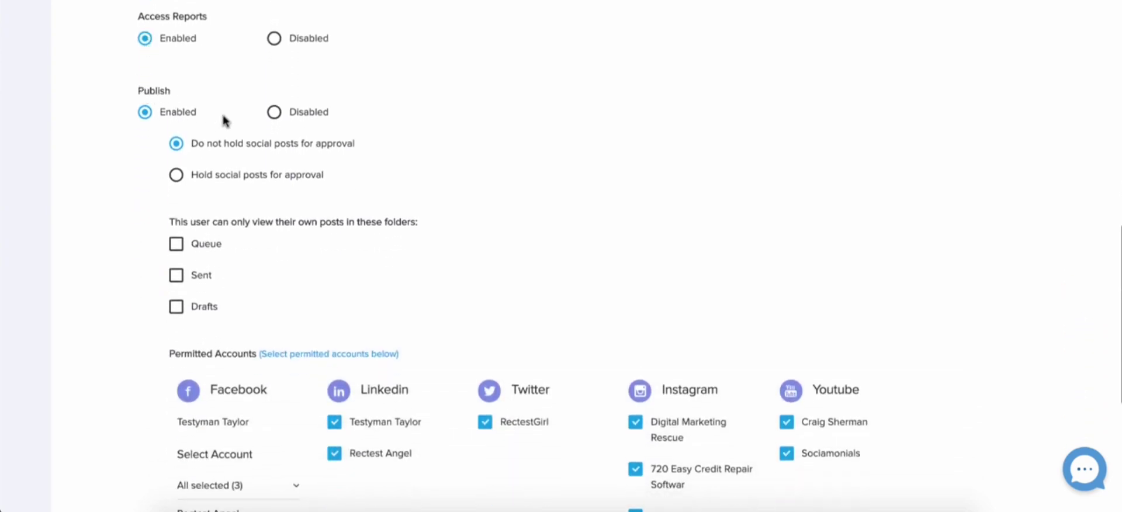
{"action": "left_click", "coordinate": [176, 175]}
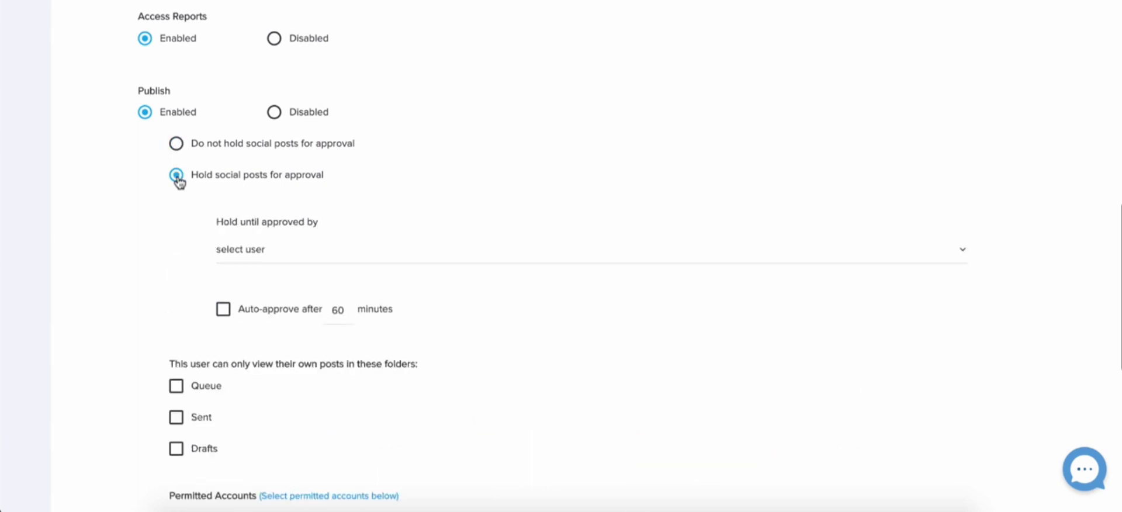
{"action": "left_click", "coordinate": [279, 256]}
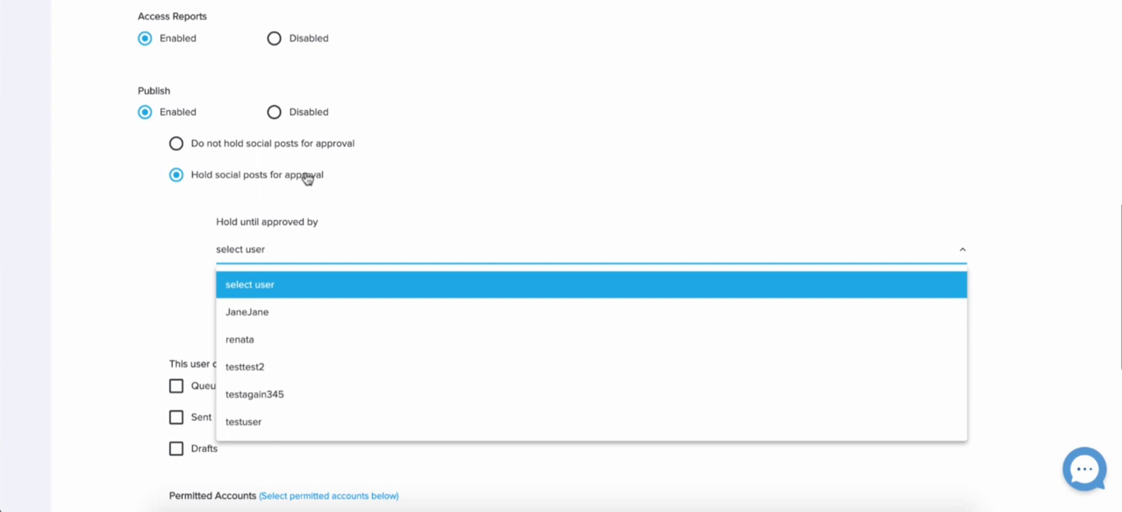
{"action": "left_click", "coordinate": [270, 318]}
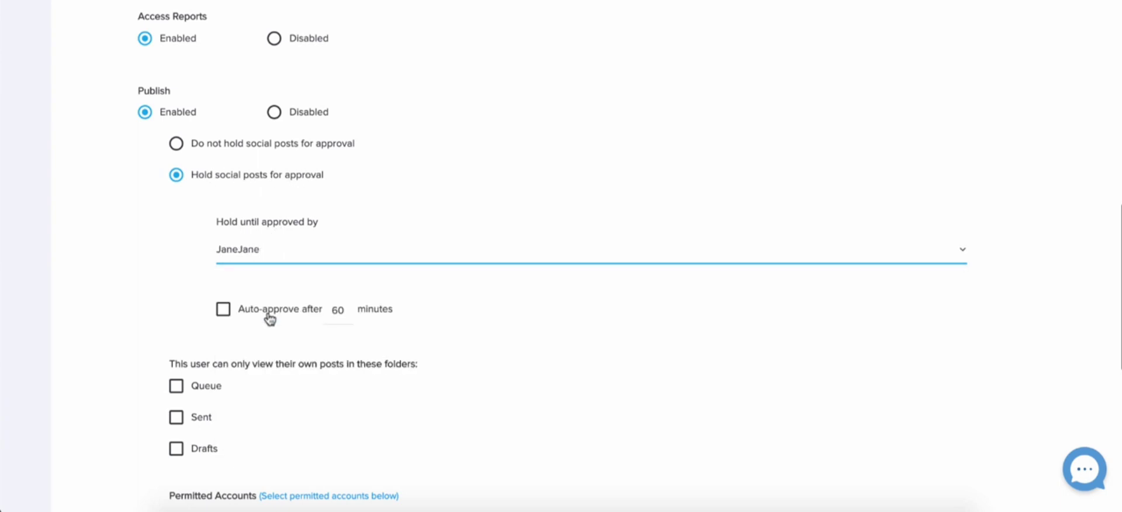
Try limiting the user to viewing only their own posts in the Queue, Sent and Drafts folders
{"action": "scroll", "coordinate": [269, 318], "scroll_direction": "down", "scroll_amount": 1}
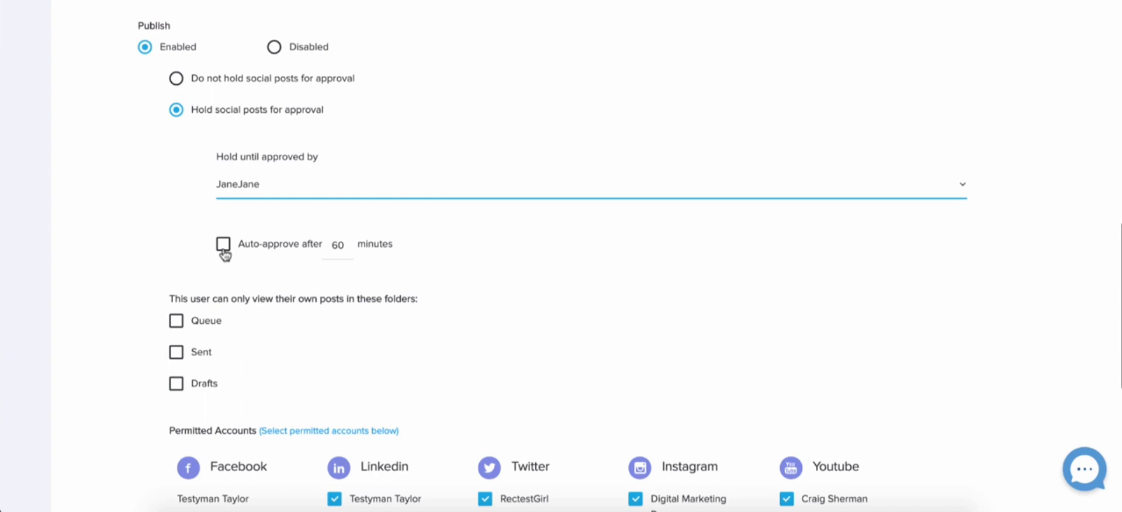
{"action": "scroll", "coordinate": [225, 252], "scroll_direction": "down", "scroll_amount": 1}
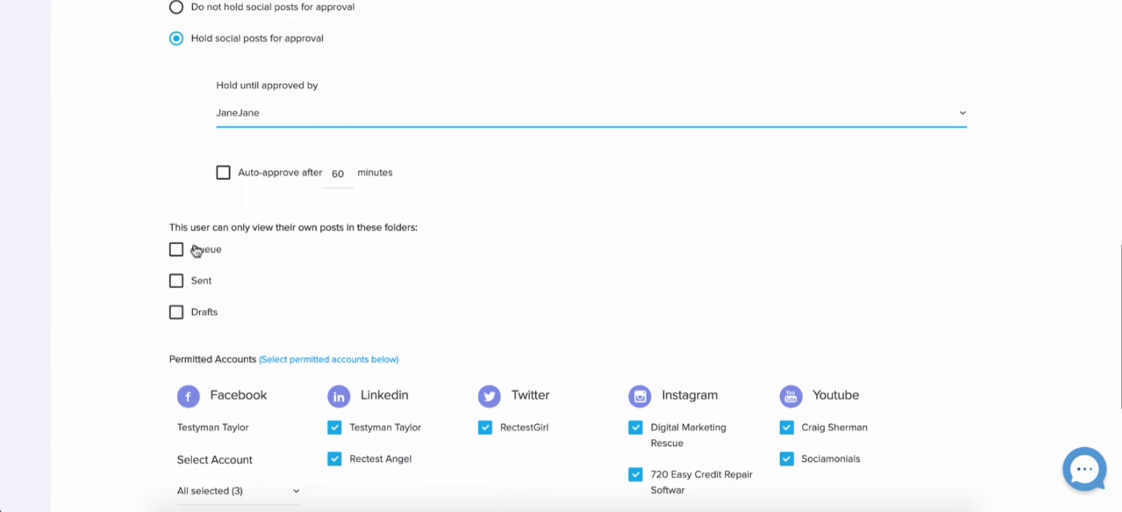
{"action": "left_click", "coordinate": [176, 249]}
{"action": "left_click", "coordinate": [175, 281]}
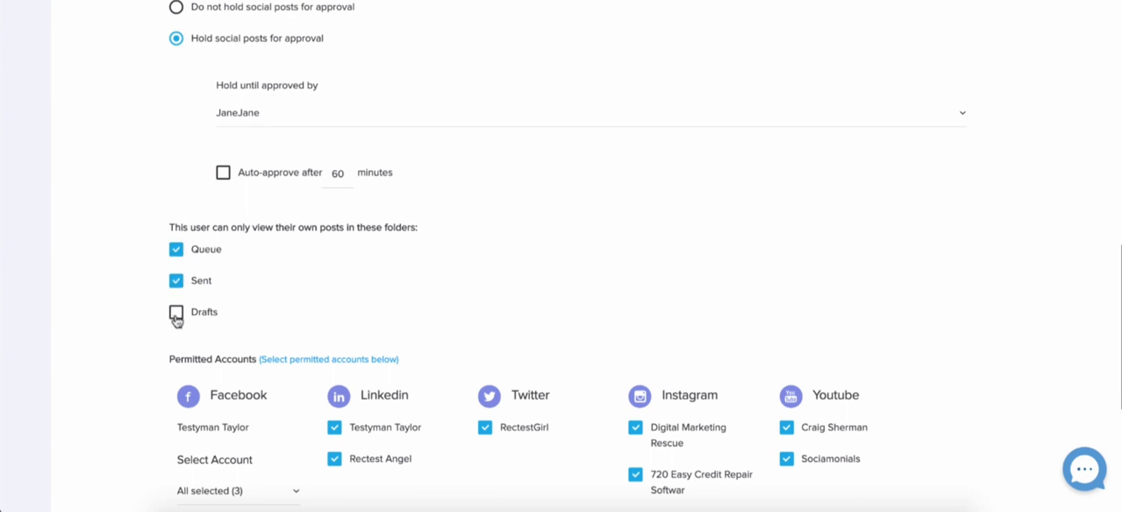
{"action": "left_click", "coordinate": [177, 314]}
{"action": "left_click", "coordinate": [177, 314]}
{"action": "left_click", "coordinate": [177, 282]}
{"action": "left_click", "coordinate": [175, 253]}
Untick the Instagram accounts testguy, Sociamonials, mona.ph and 720 Easy Credit Repair, plus the first YouTube account
{"action": "scroll", "coordinate": [174, 256], "scroll_direction": "down", "scroll_amount": 5}
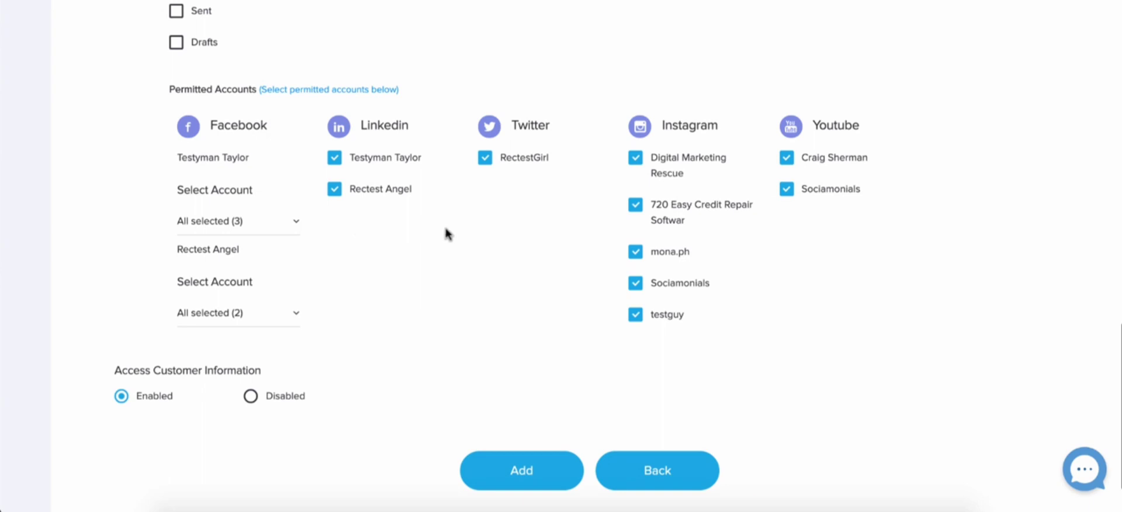
{"action": "left_click", "coordinate": [635, 316]}
{"action": "left_click", "coordinate": [636, 284]}
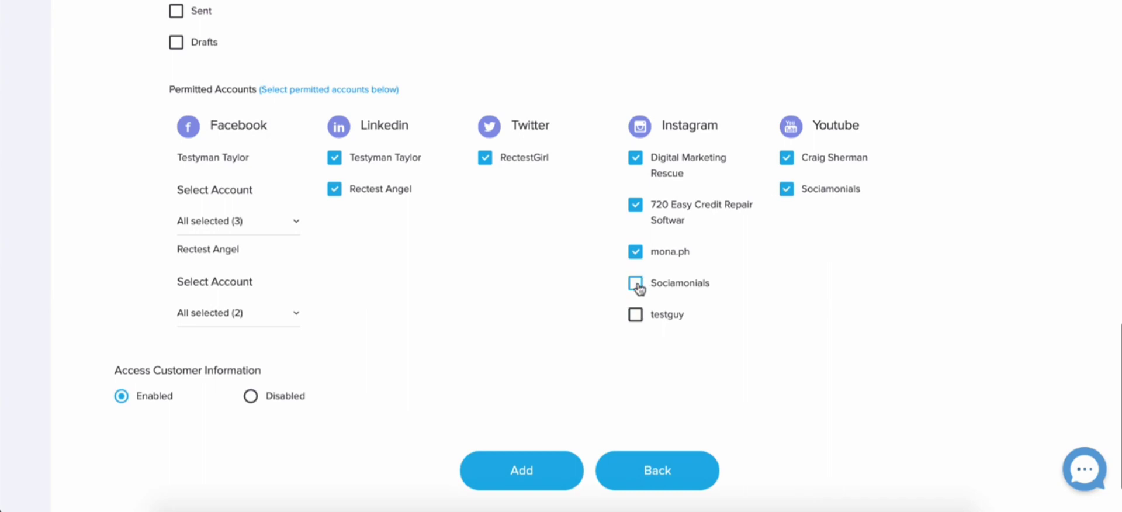
{"action": "left_click", "coordinate": [636, 252]}
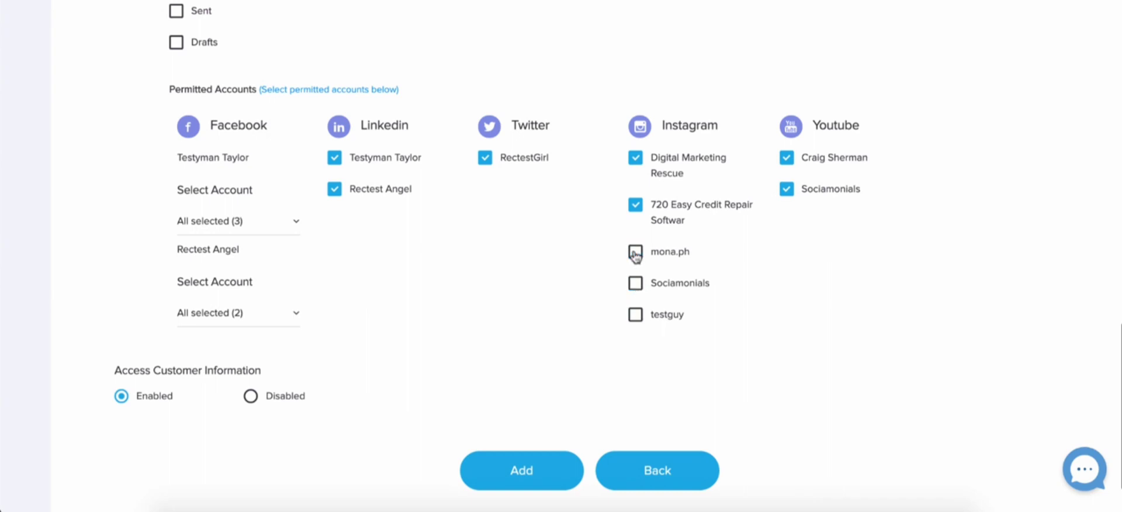
{"action": "left_click", "coordinate": [636, 205]}
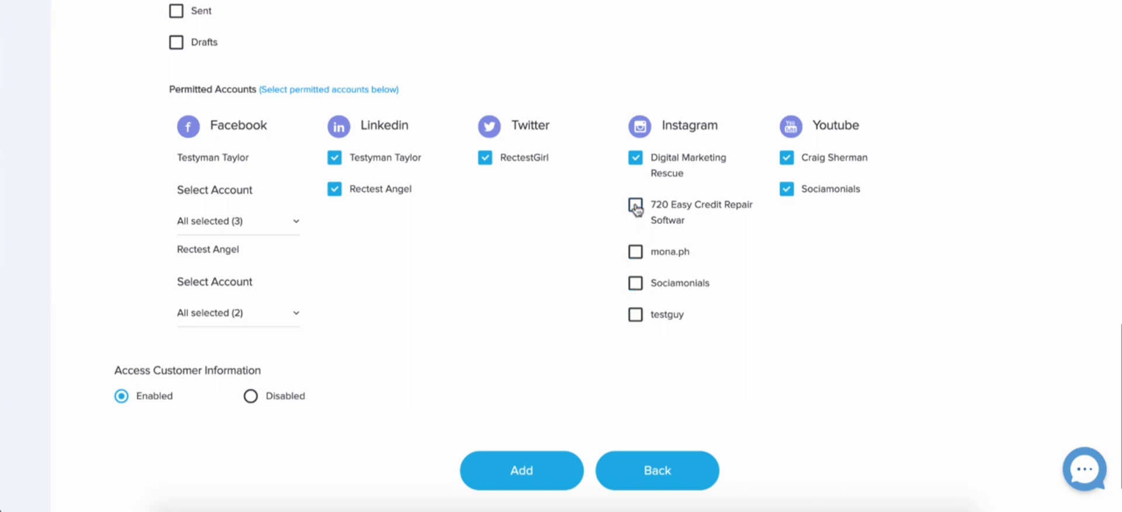
{"action": "left_click", "coordinate": [788, 159]}
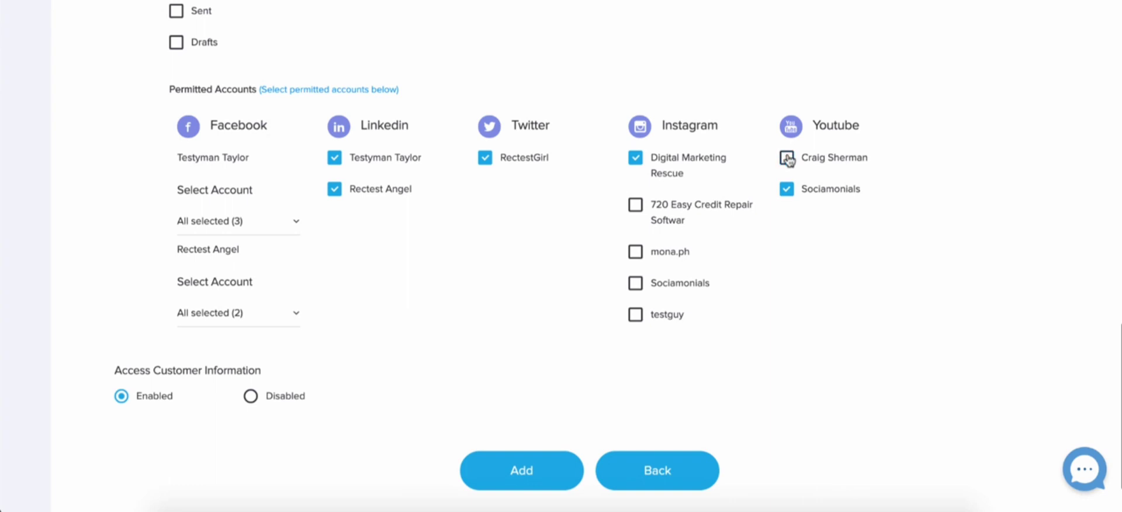
Untick the second YouTube account, Sociamonials, and add the new user
{"action": "left_click", "coordinate": [788, 190]}
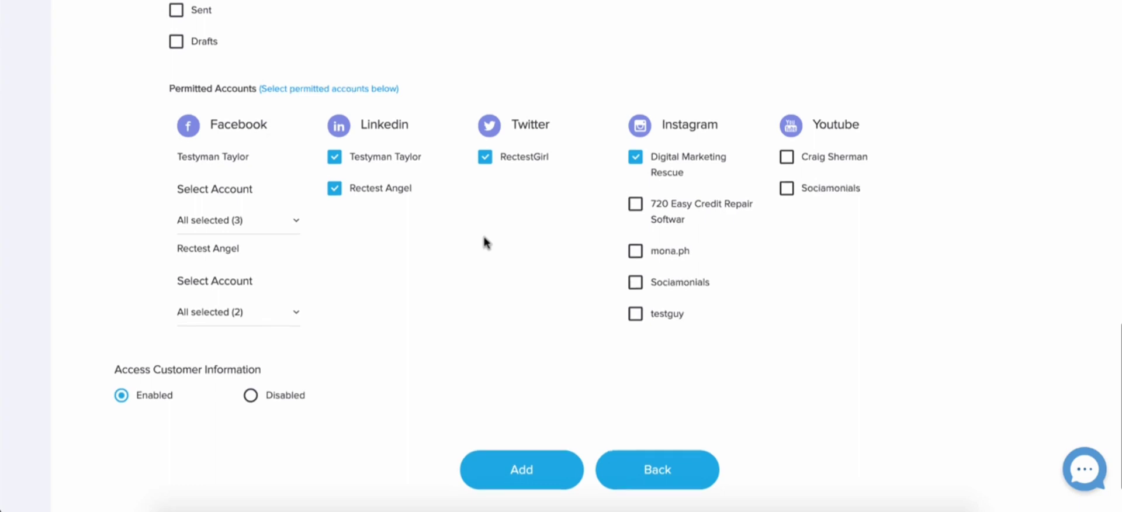
{"action": "scroll", "coordinate": [483, 241], "scroll_direction": "down", "scroll_amount": 1}
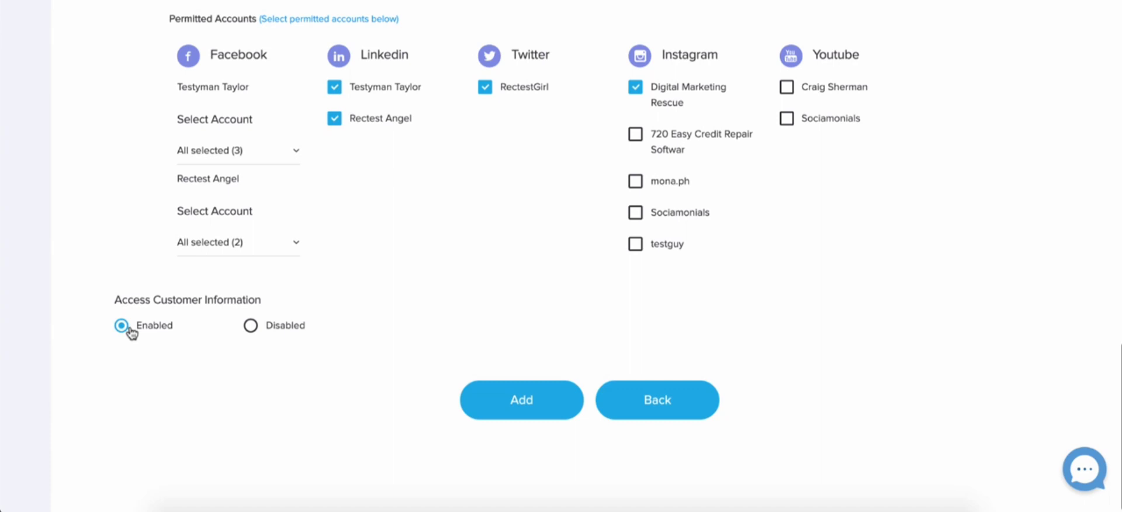
{"action": "left_click", "coordinate": [533, 410]}
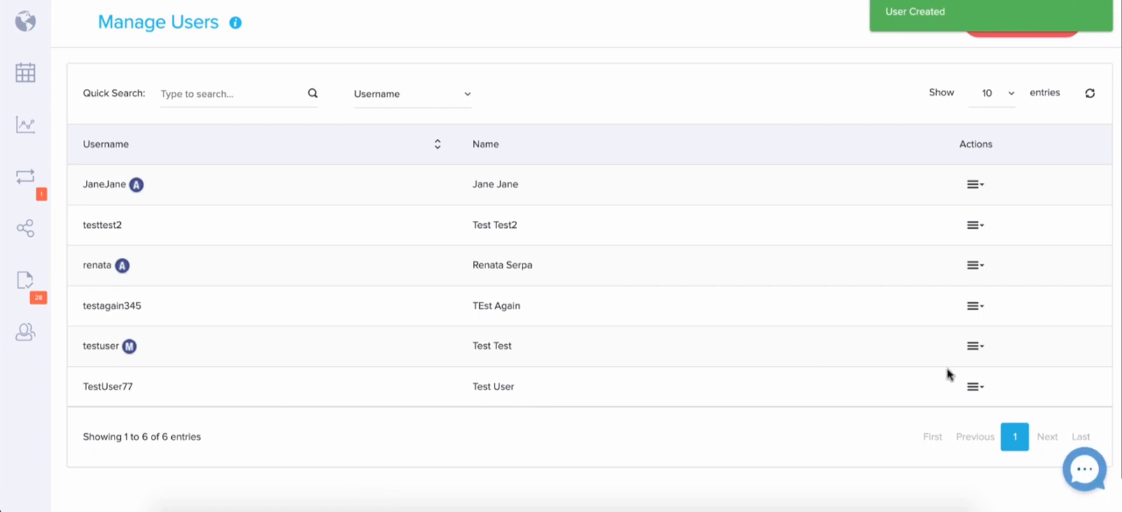
Grant TestUser77 the admin role, then revoke it again
{"action": "left_click", "coordinate": [975, 388]}
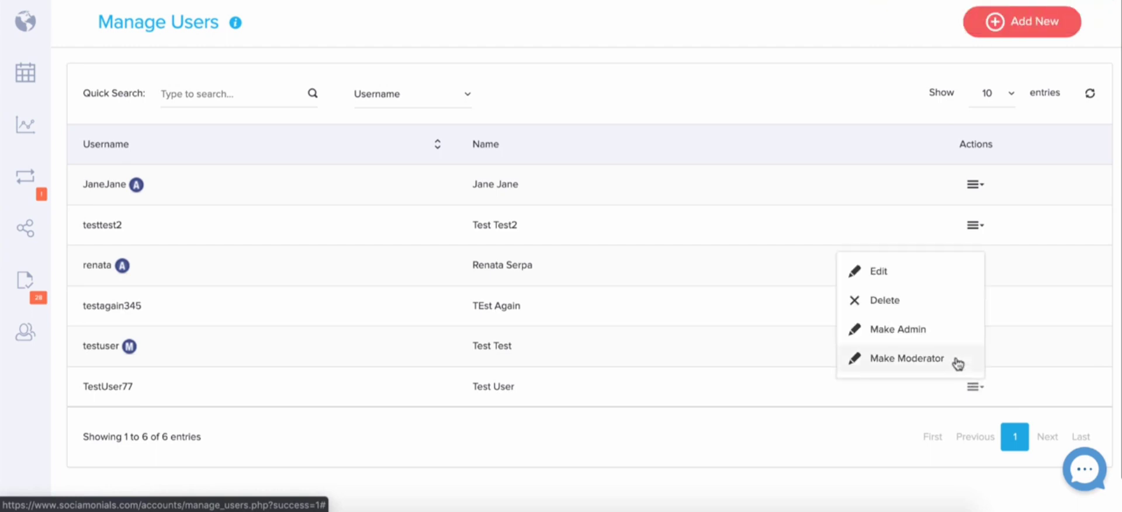
{"action": "left_click", "coordinate": [899, 331]}
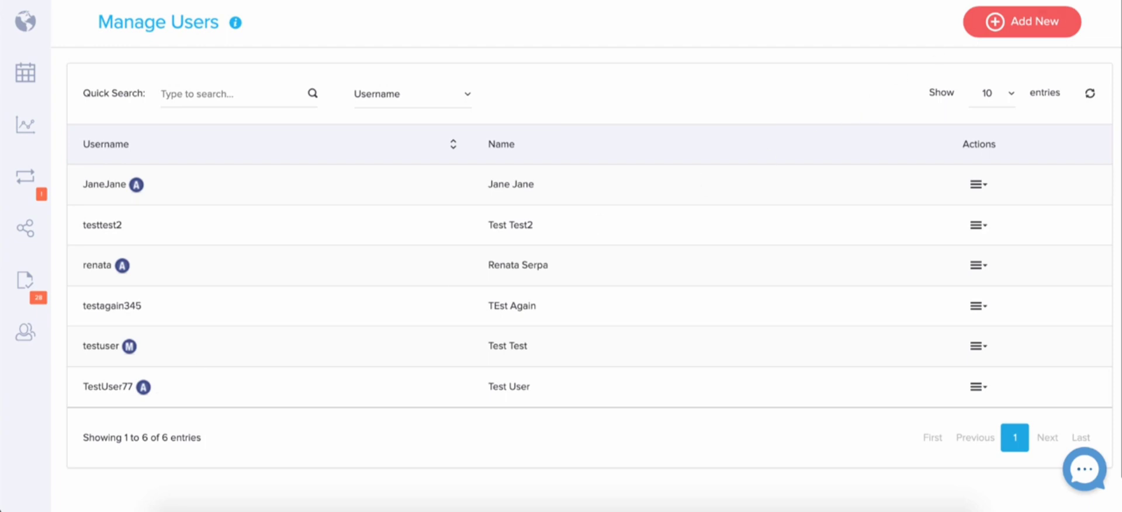
{"action": "left_click", "coordinate": [1046, 1]}
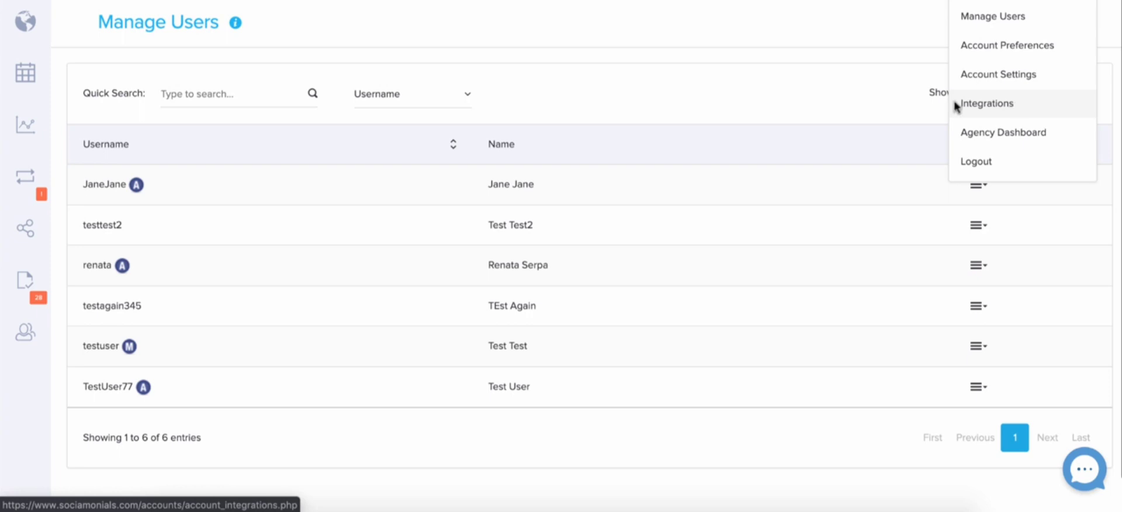
{"action": "left_click", "coordinate": [851, 89]}
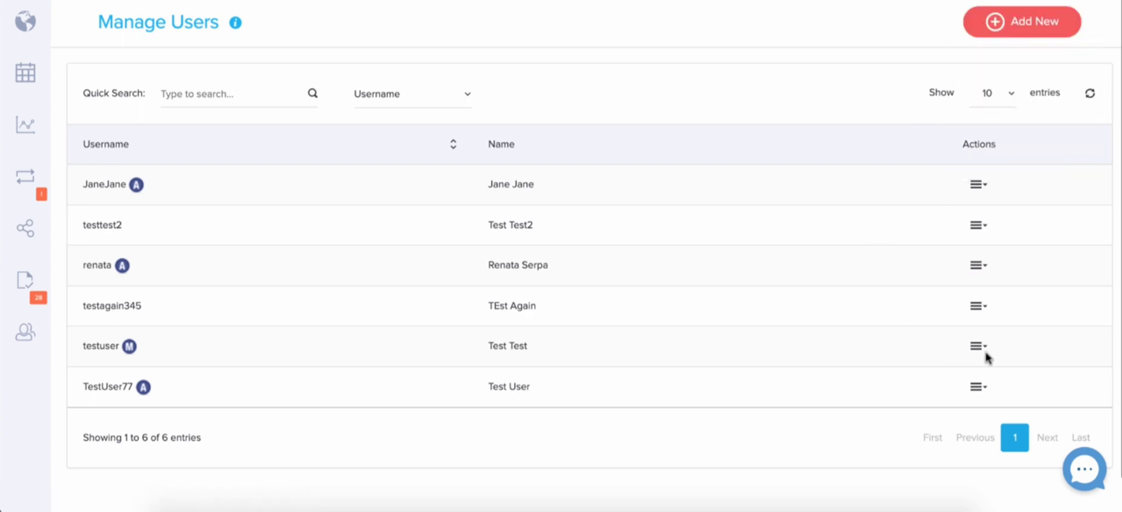
{"action": "left_click", "coordinate": [978, 387]}
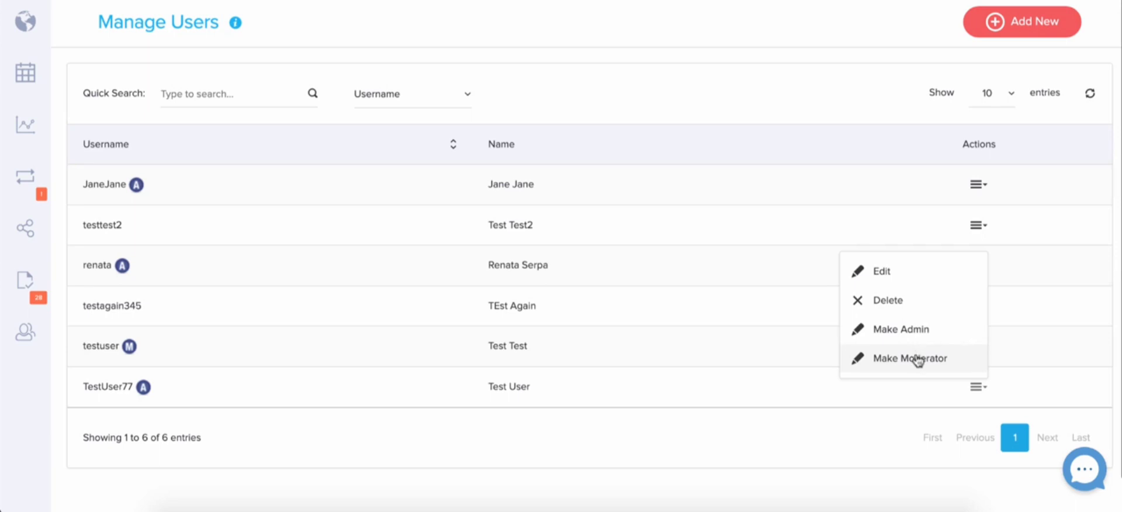
{"action": "left_click", "coordinate": [913, 331]}
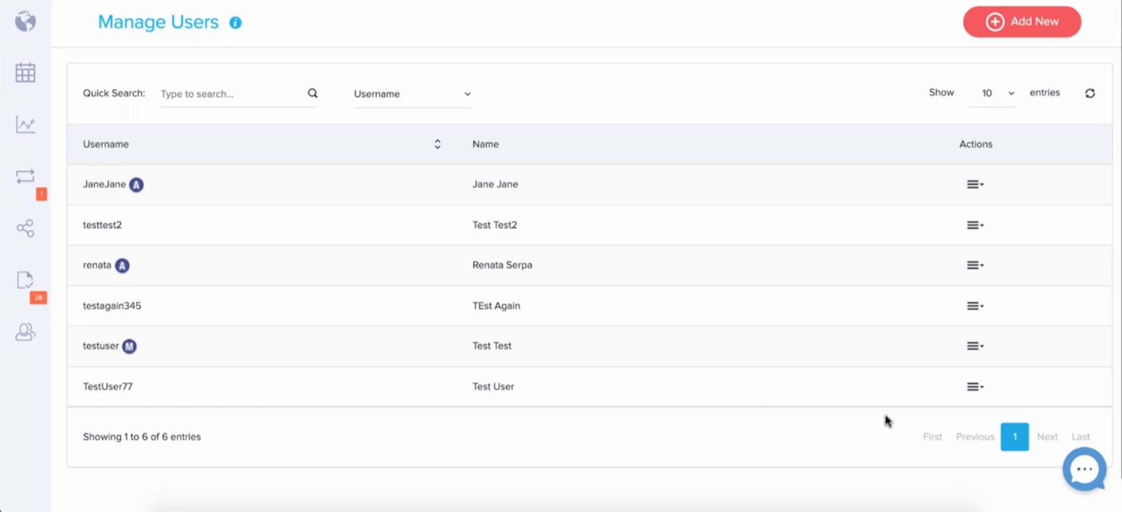
Make TestUser77 a moderator
{"action": "left_click", "coordinate": [971, 387]}
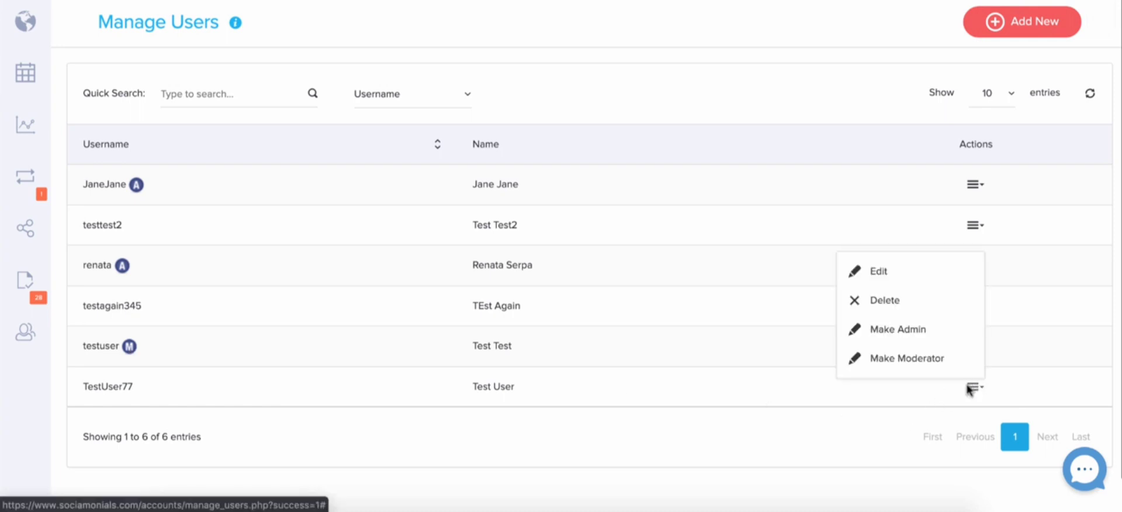
{"action": "left_click", "coordinate": [919, 366]}
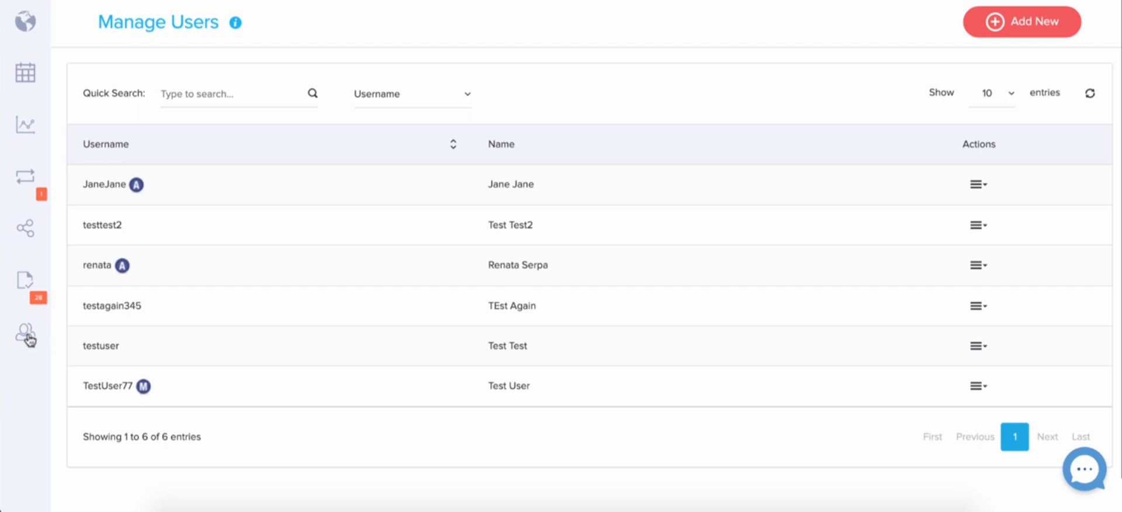
{"action": "mouse_move", "coordinate": [32, 277]}
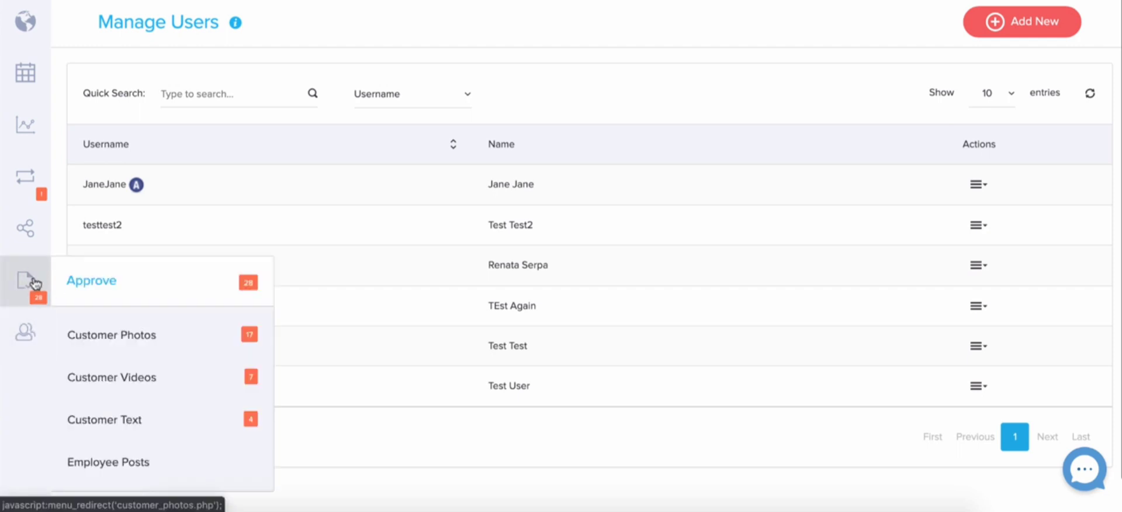
{"action": "left_click", "coordinate": [388, 265]}
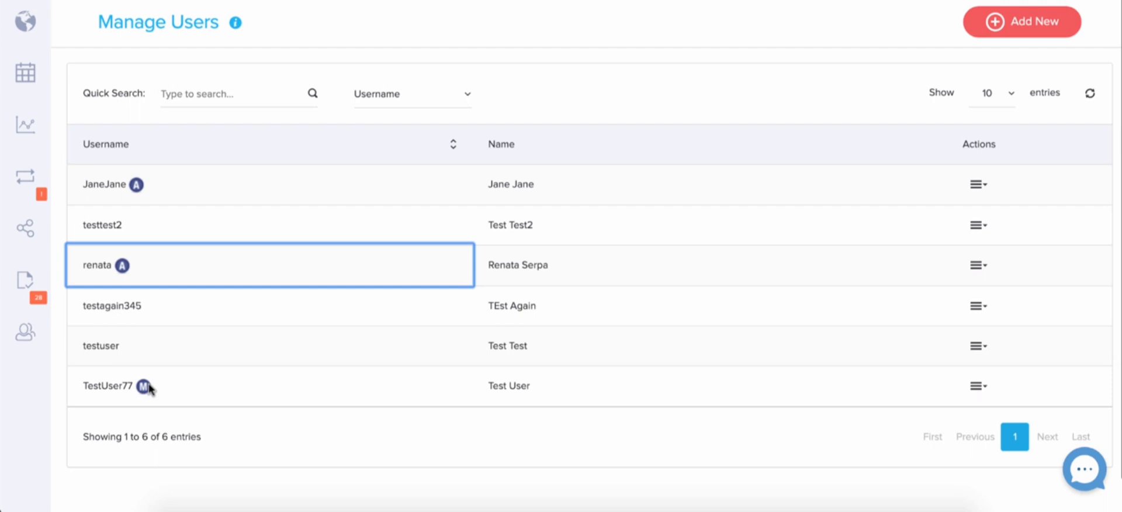
{"action": "mouse_move", "coordinate": [26, 281]}
Open TestUser77's edit form, review its settings and permitted accounts, and go back without saving
{"action": "left_click", "coordinate": [976, 385]}
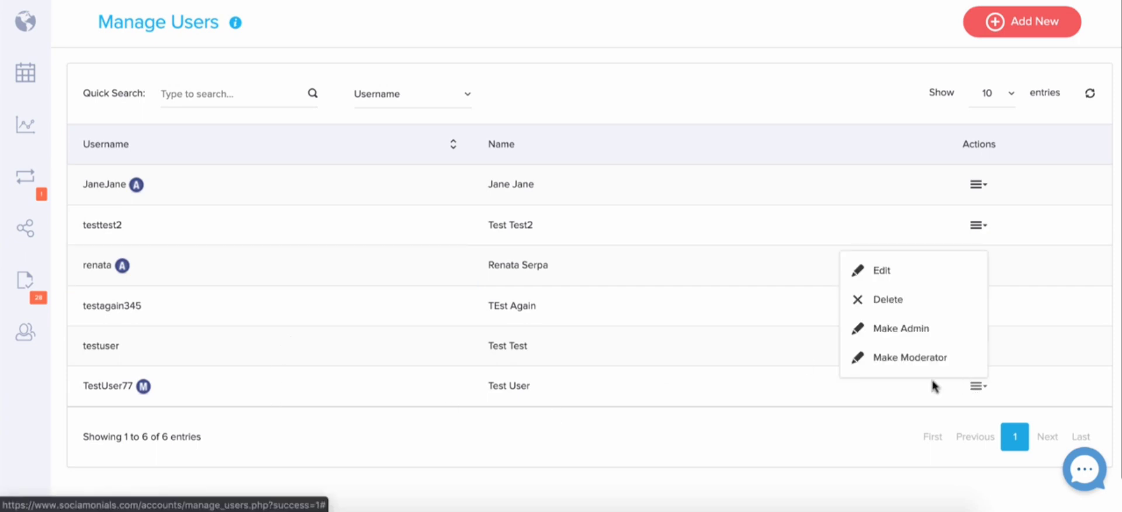
{"action": "left_click", "coordinate": [902, 277]}
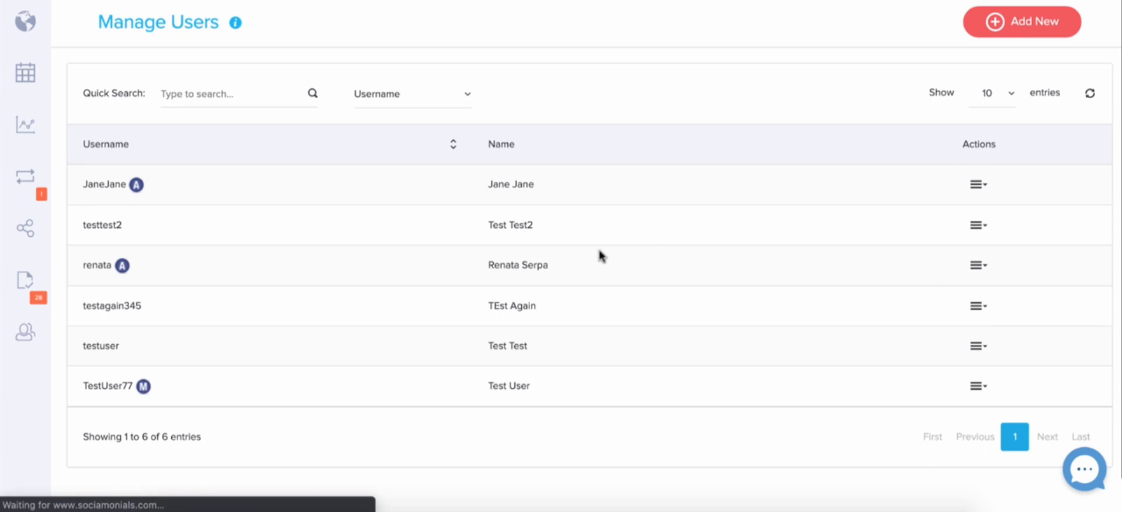
{"action": "scroll", "coordinate": [581, 328], "scroll_direction": "down", "scroll_amount": 9}
{"action": "scroll", "coordinate": [581, 330], "scroll_direction": "down", "scroll_amount": 6}
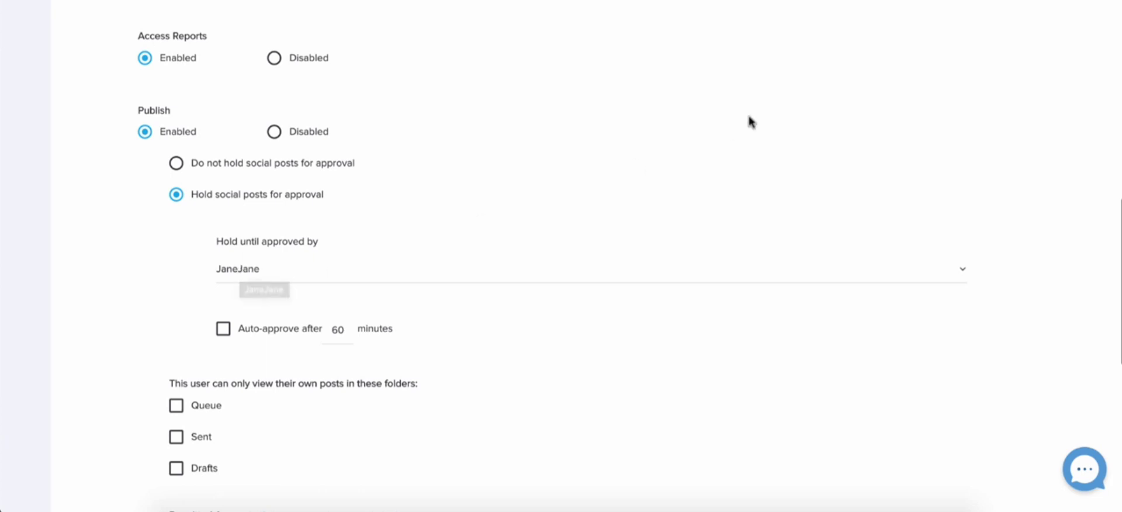
{"action": "scroll", "coordinate": [749, 120], "scroll_direction": "up", "scroll_amount": 8}
{"action": "scroll", "coordinate": [749, 120], "scroll_direction": "up", "scroll_amount": 7}
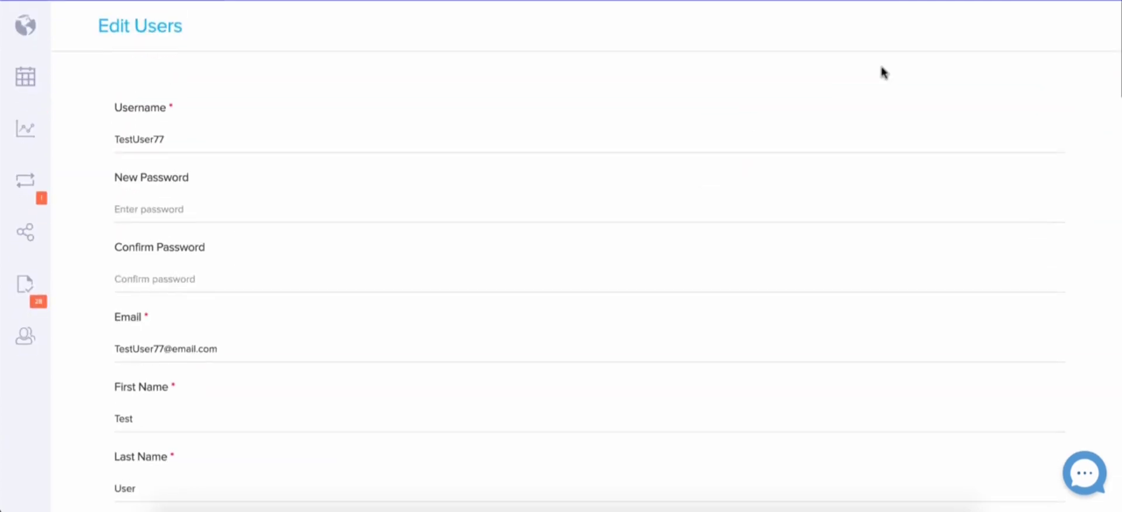
{"action": "scroll", "coordinate": [731, 78], "scroll_direction": "down", "scroll_amount": 18}
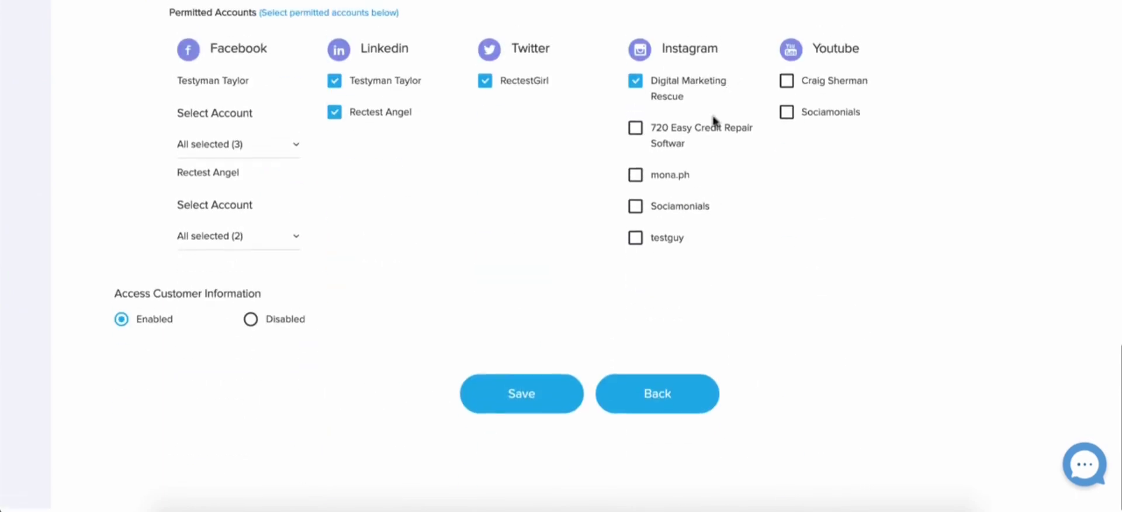
{"action": "left_click", "coordinate": [658, 396]}
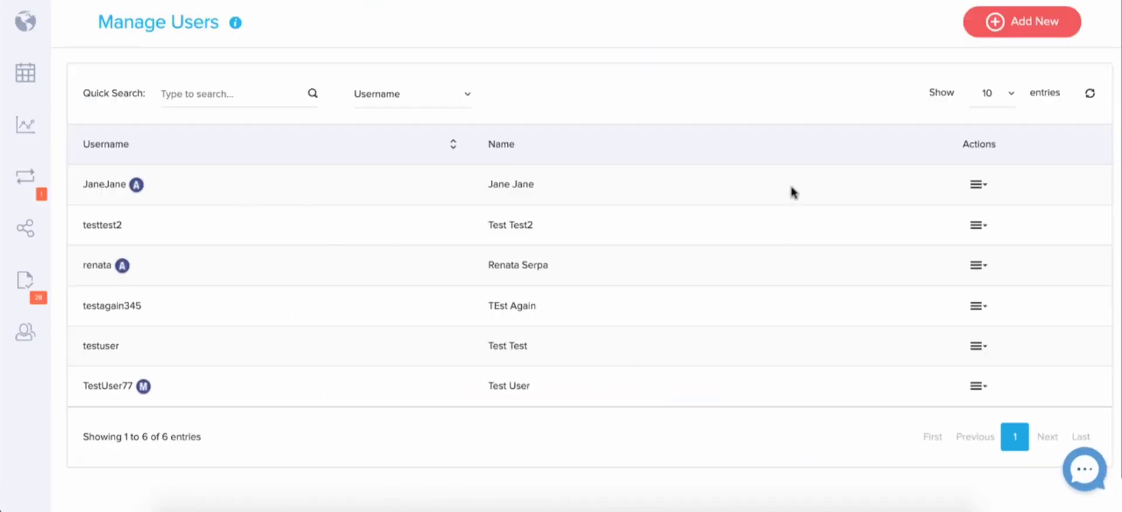
Edit JaneJane so her social posts are held for approval by renata
{"action": "left_click", "coordinate": [973, 185]}
{"action": "left_click", "coordinate": [924, 214]}
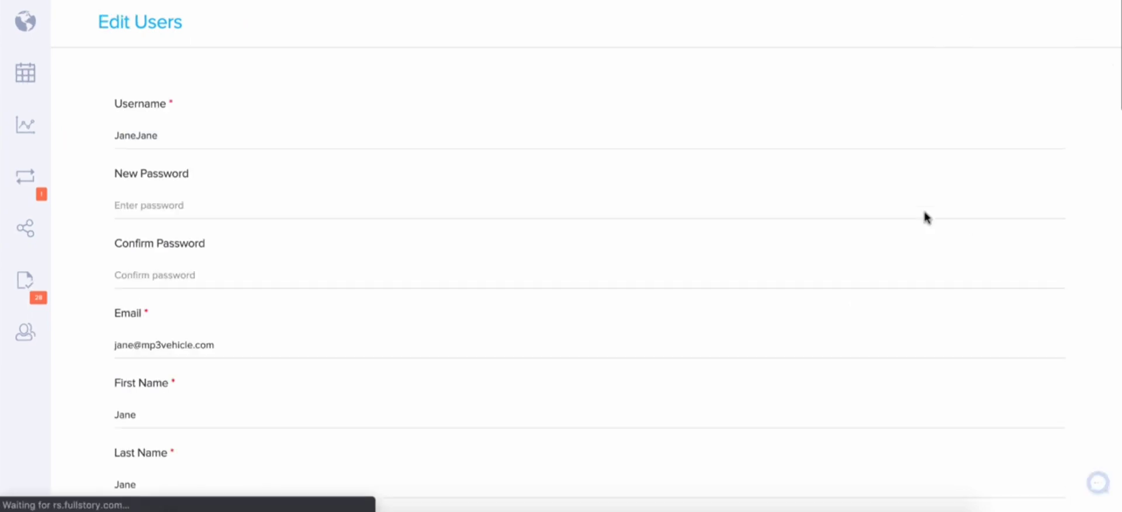
{"action": "scroll", "coordinate": [452, 334], "scroll_direction": "down", "scroll_amount": 4}
{"action": "scroll", "coordinate": [452, 333], "scroll_direction": "down", "scroll_amount": 10}
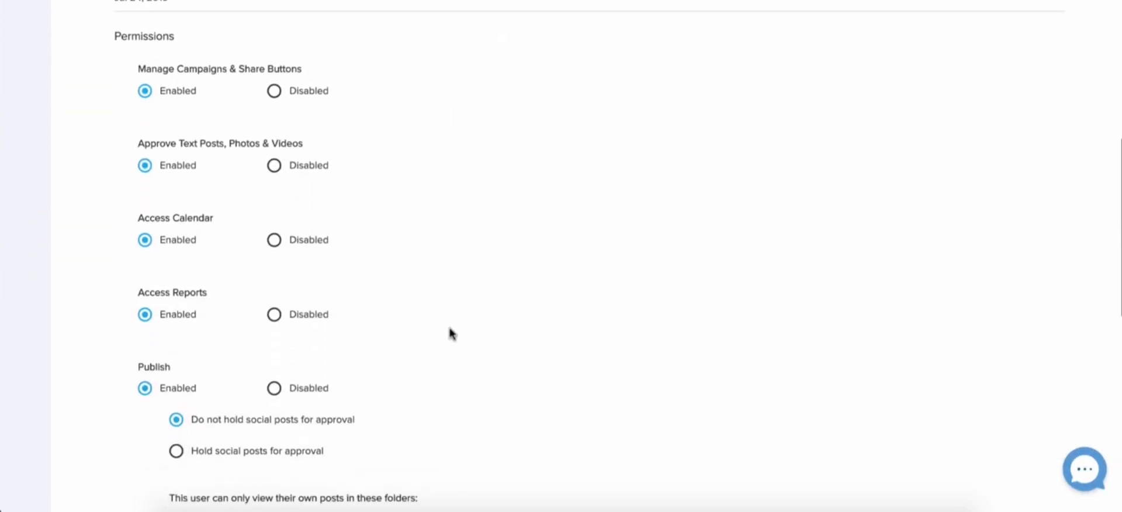
{"action": "scroll", "coordinate": [452, 333], "scroll_direction": "down", "scroll_amount": 2}
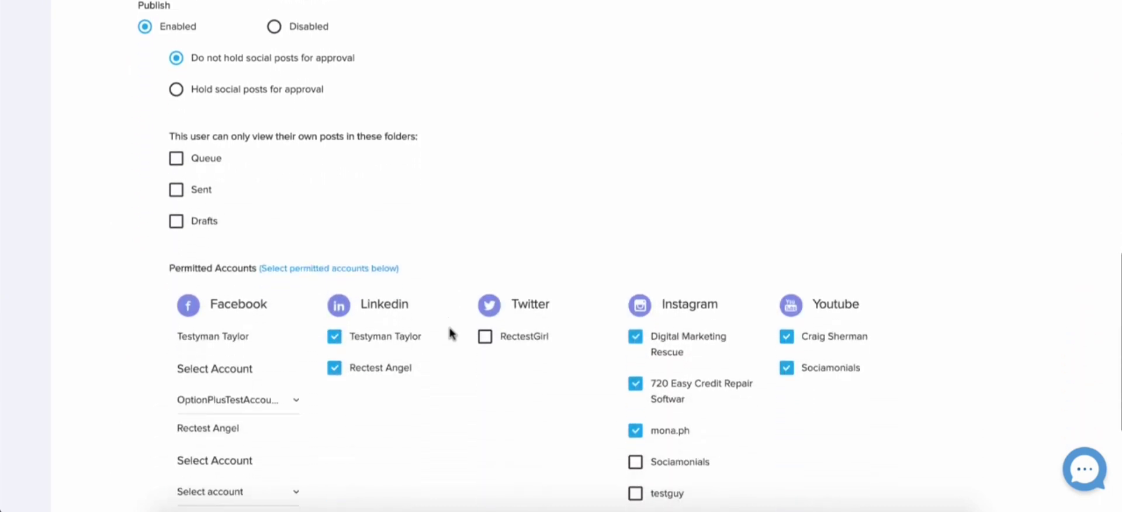
{"action": "left_click", "coordinate": [176, 89]}
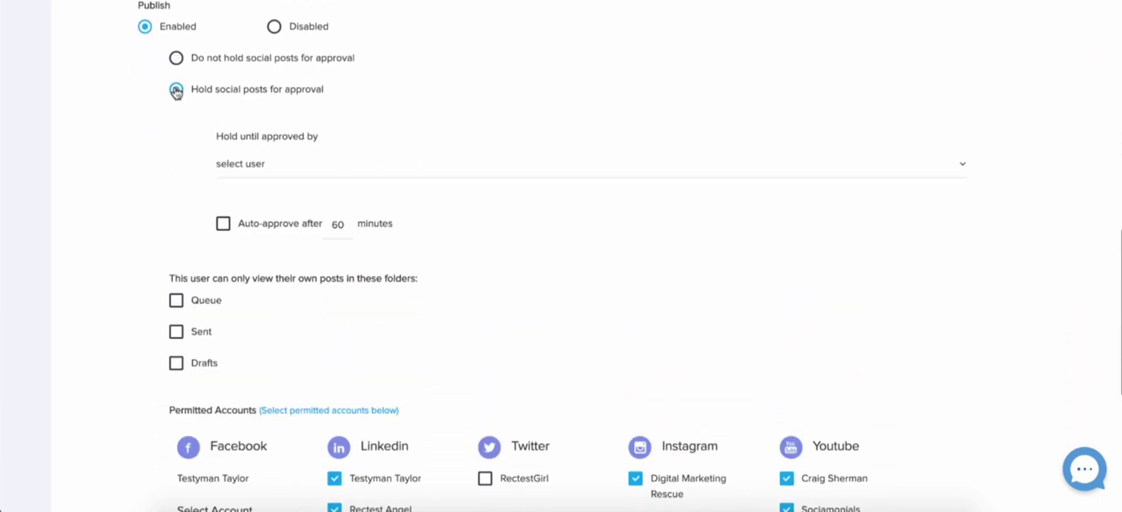
{"action": "left_click", "coordinate": [266, 175]}
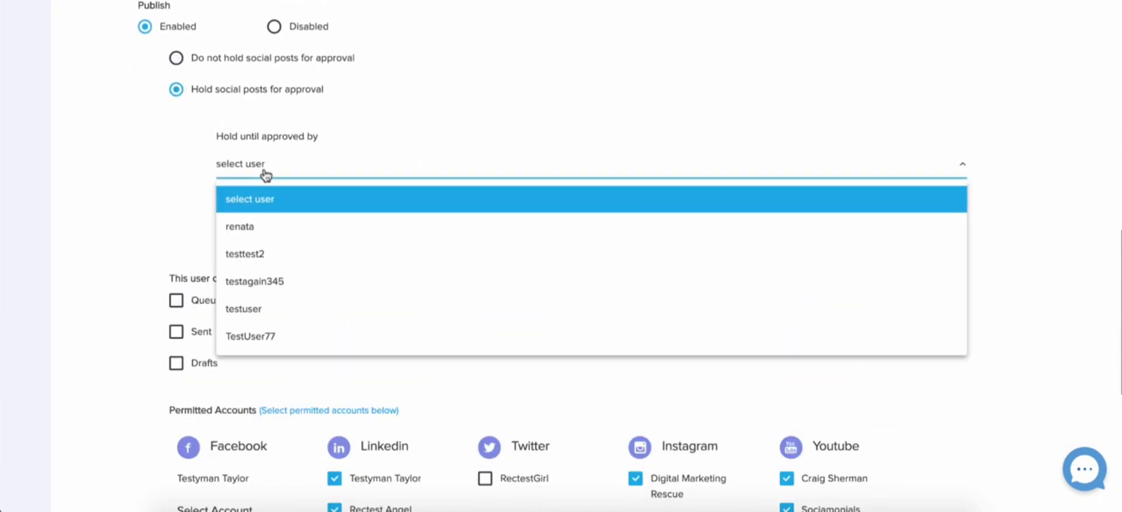
{"action": "left_click", "coordinate": [238, 231]}
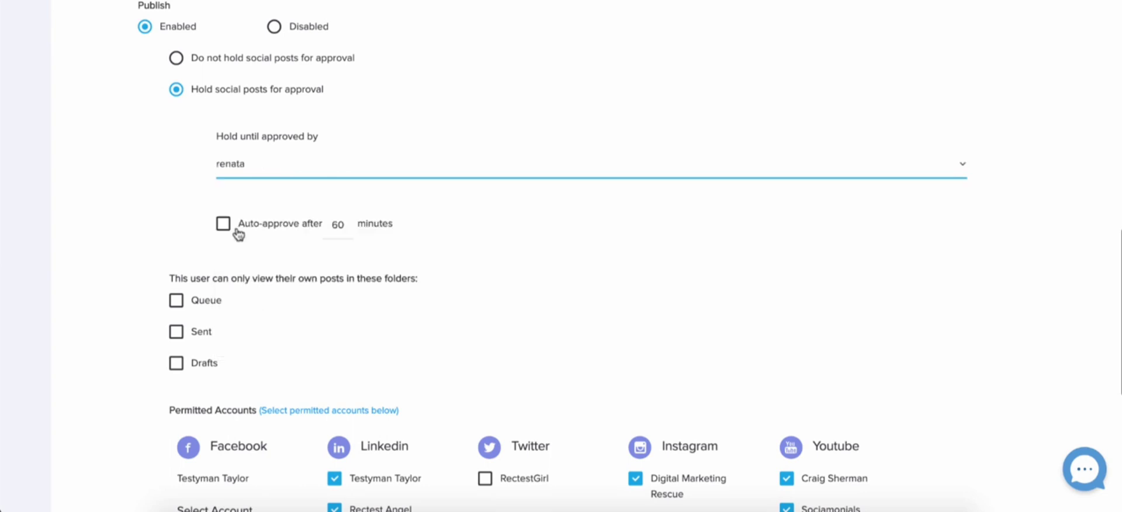
{"action": "left_click", "coordinate": [565, 257]}
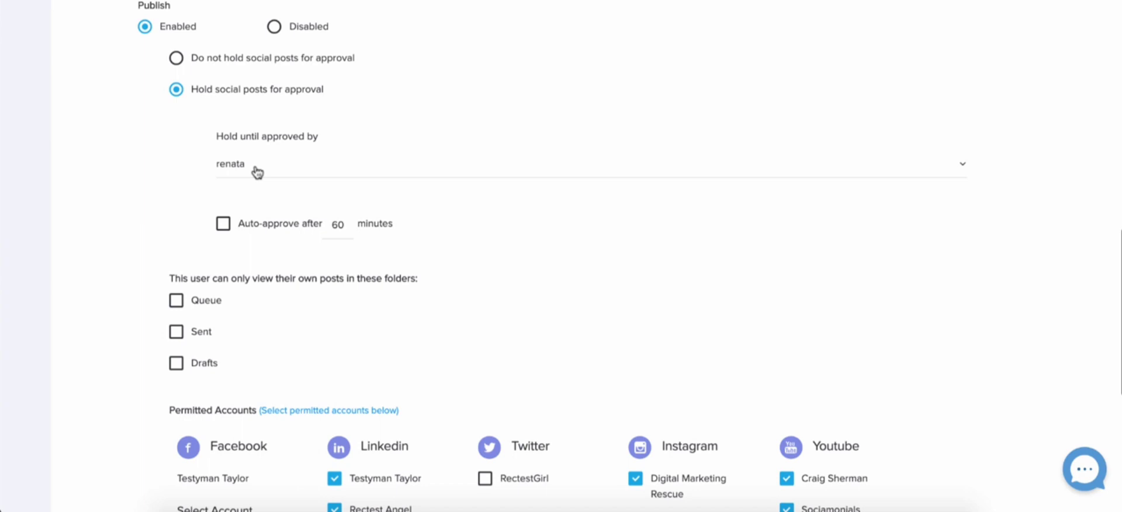
{"action": "scroll", "coordinate": [537, 136], "scroll_direction": "up", "scroll_amount": 15}
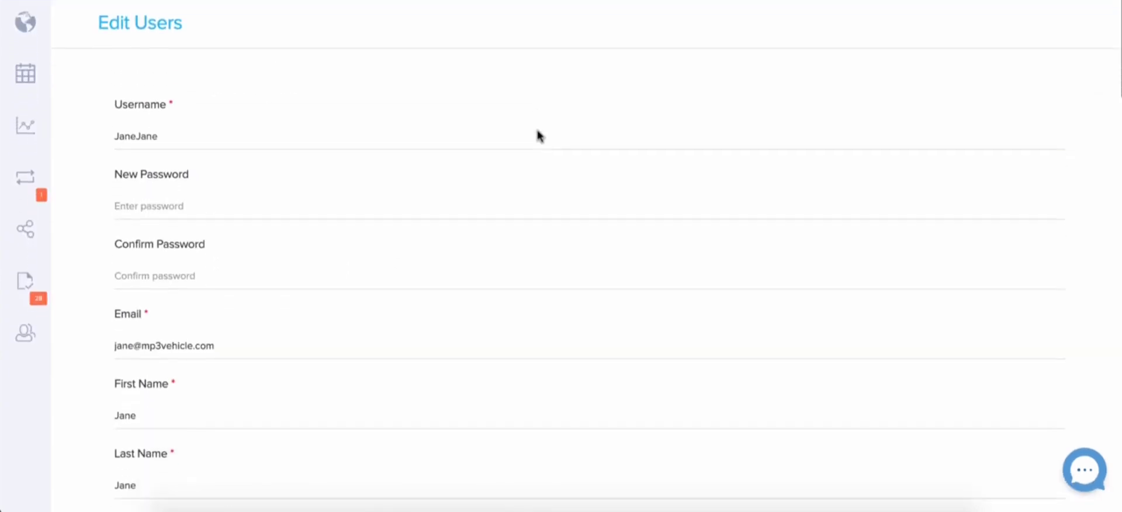